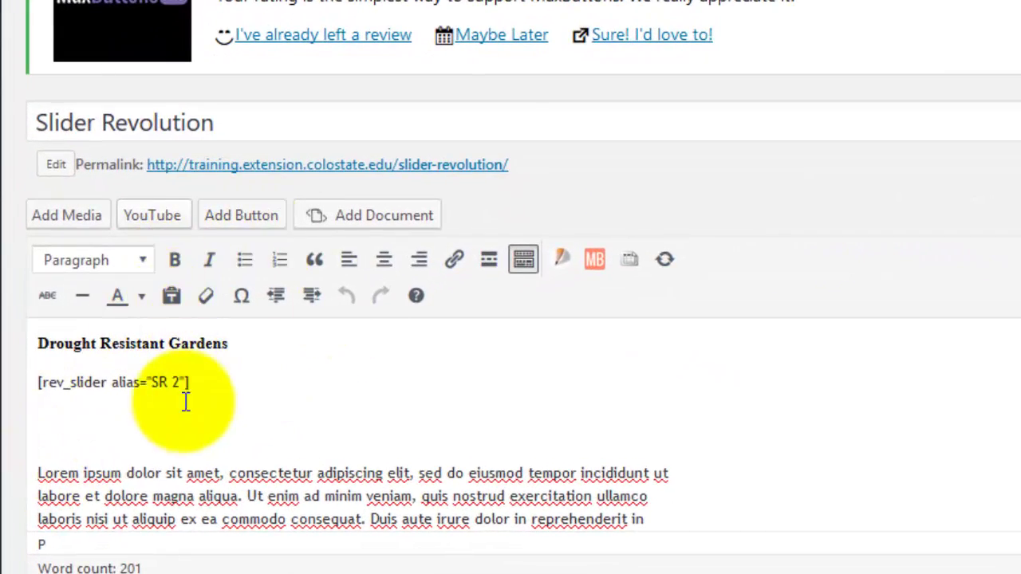
# Step: Examine the rev_slider shortcode with alias "SR 2" in the Slider Revolution page's content
pyautogui.moveTo(221, 380); pyautogui.dragTo(11, 398)
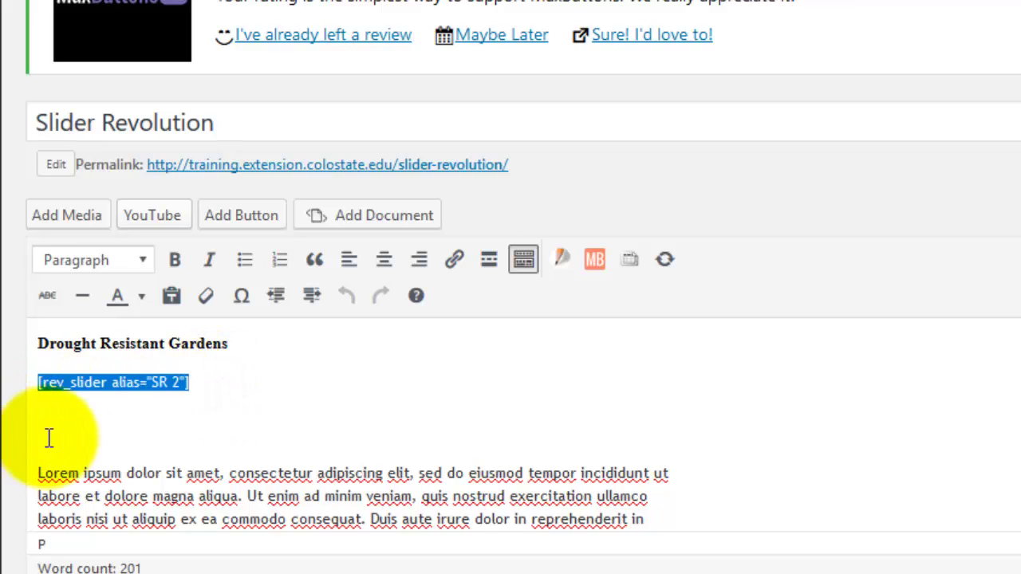
pyautogui.click(114, 429)
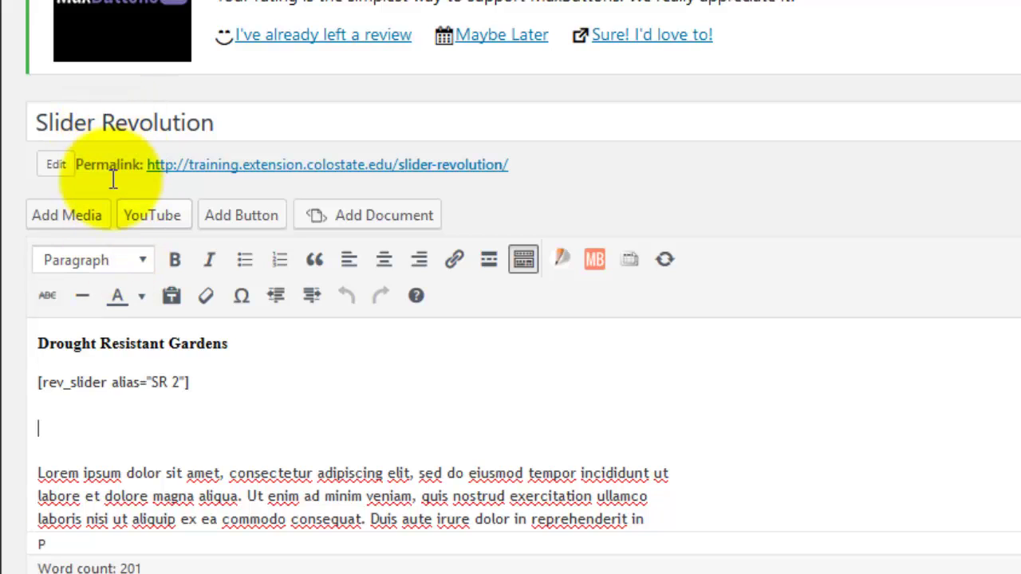
pyautogui.click(333, 180)
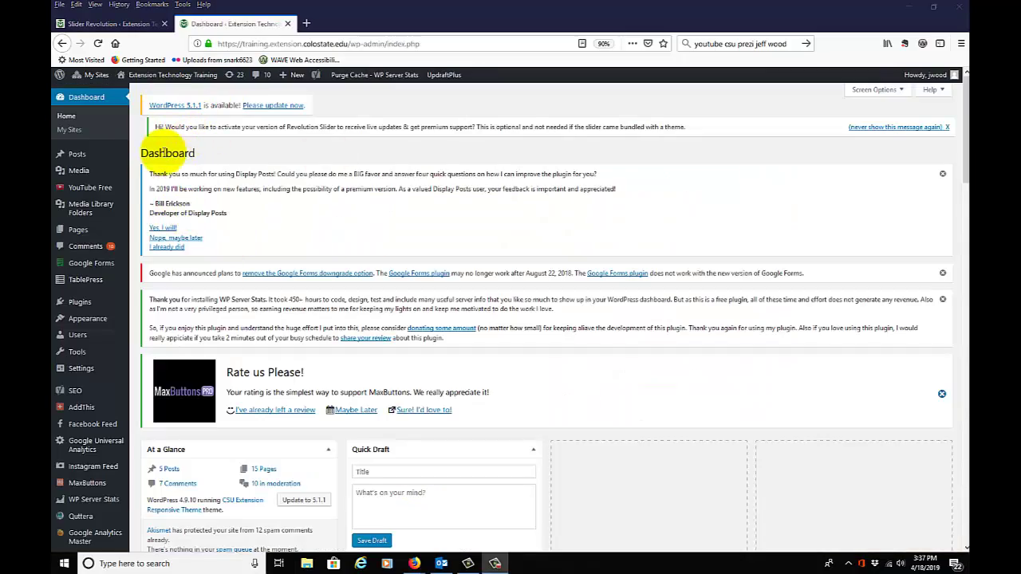
# Step: Open the Slider Revolution plugin page from the WordPress dashboard
pyautogui.scroll(-3, 87, 195)
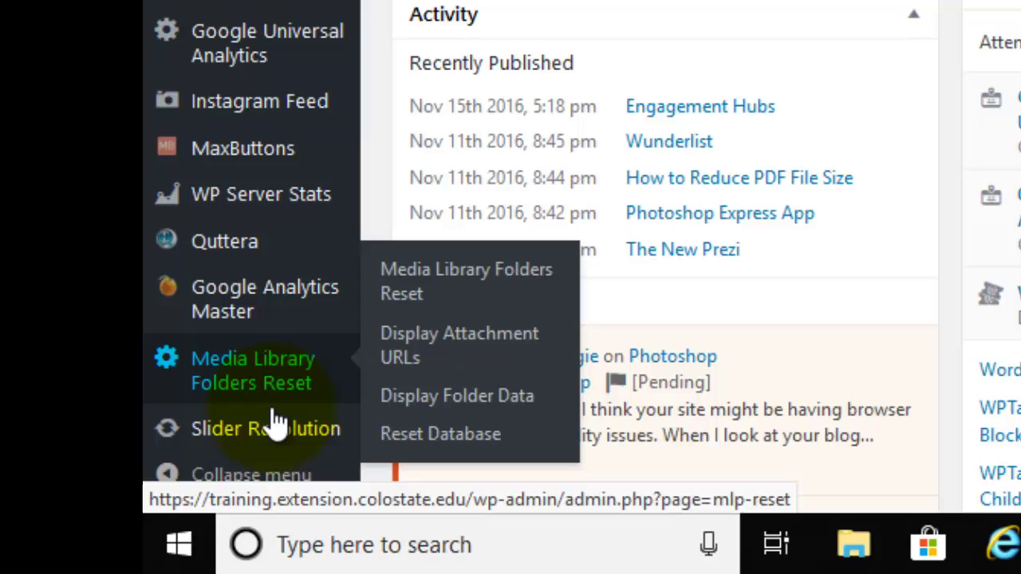
pyautogui.moveTo(161, 496)
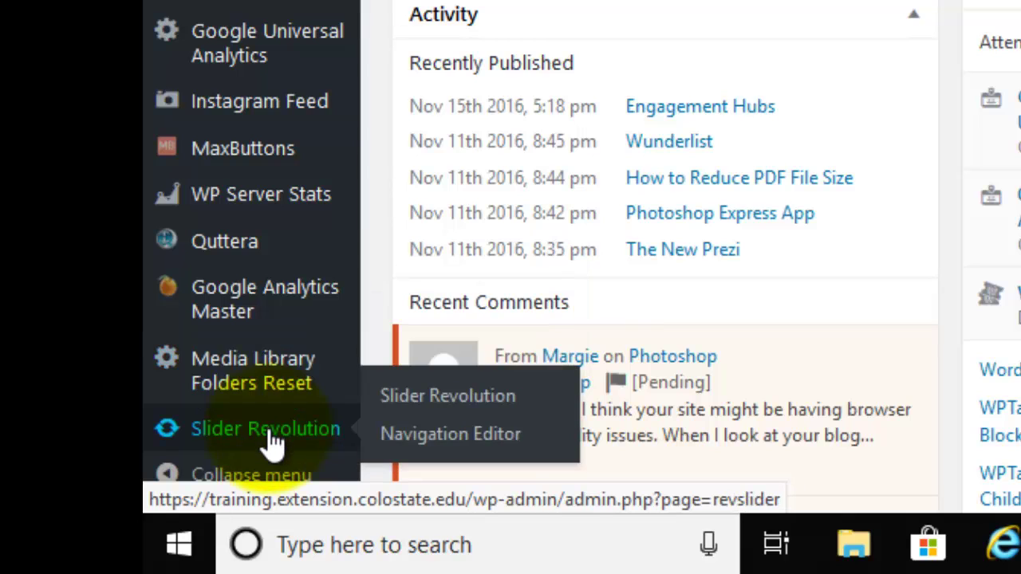
pyautogui.scroll(-3, 271, 443)
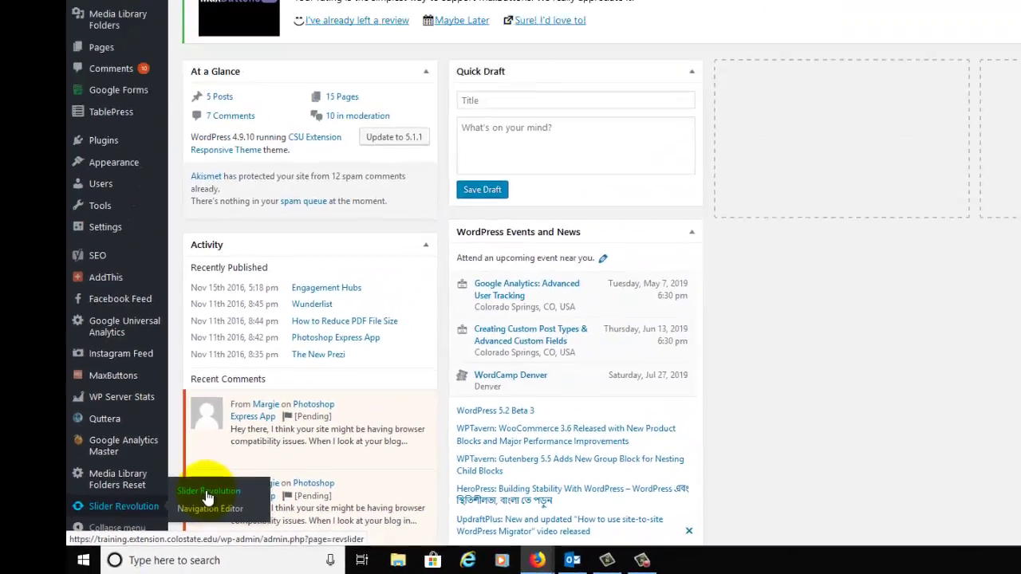
pyautogui.click(446, 396)
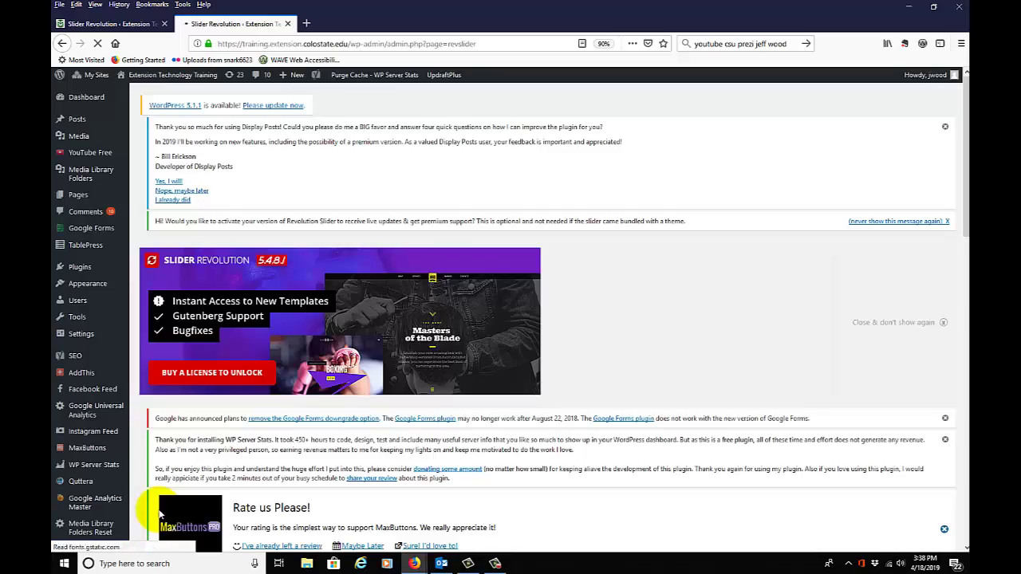
# Step: Start a new slider from the Revolution Sliders overview
pyautogui.scroll(-5, 417, 433)
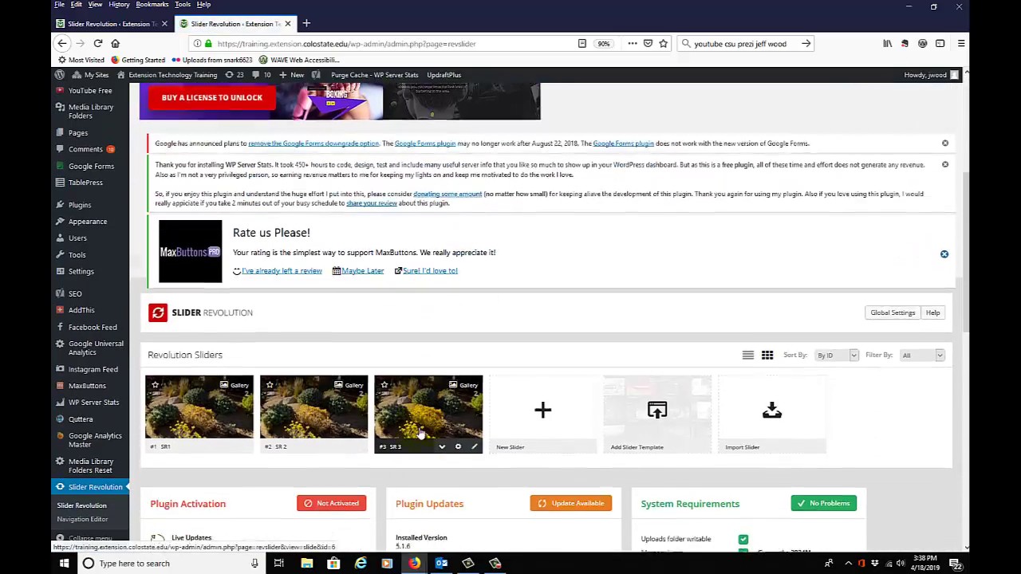
pyautogui.scroll(-3, 420, 432)
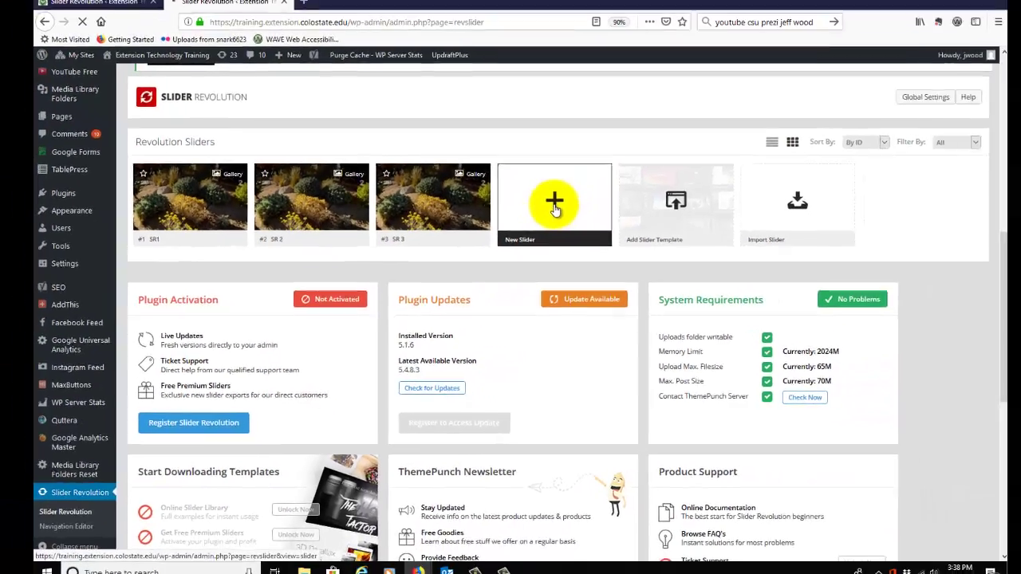
pyautogui.click(658, 110)
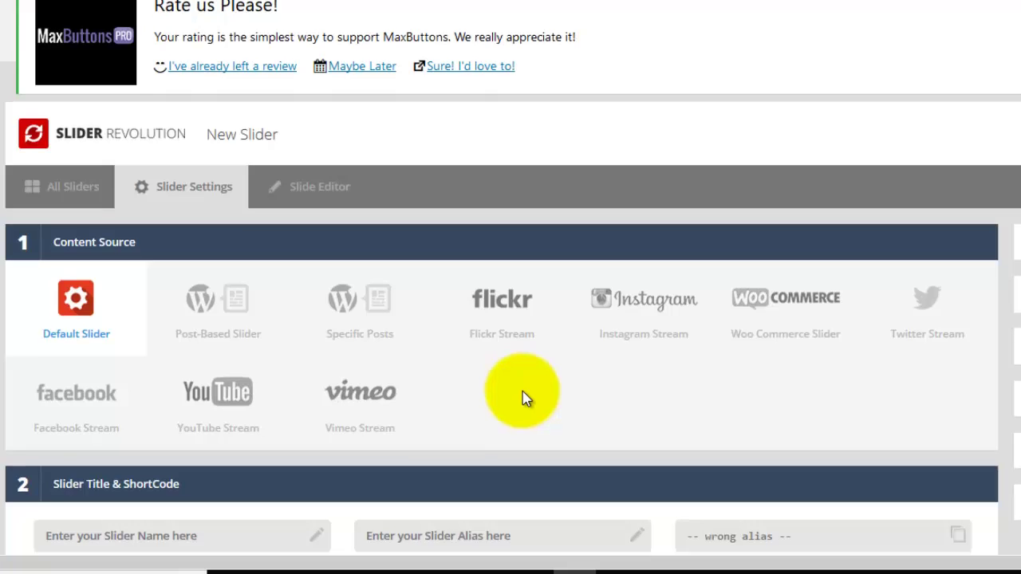
# Step: Name the slider "demo garden", set its alias to "demo garden 1", and select the generated shortcode
pyautogui.scroll(-2, 522, 399)
pyautogui.scroll(-2, 524, 398)
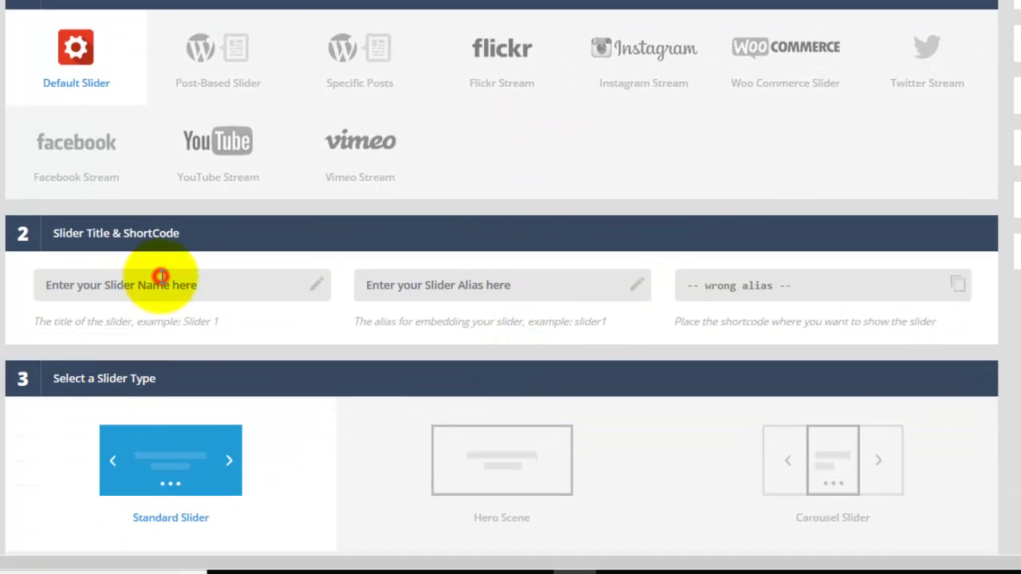
pyautogui.click(142, 273)
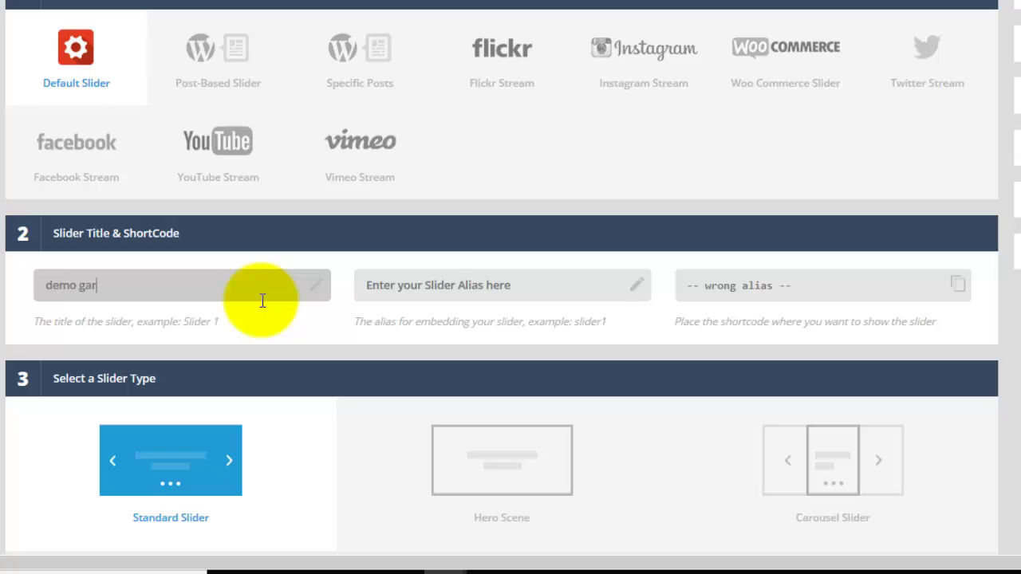
pyautogui.write('demo garden')
pyautogui.click(391, 291)
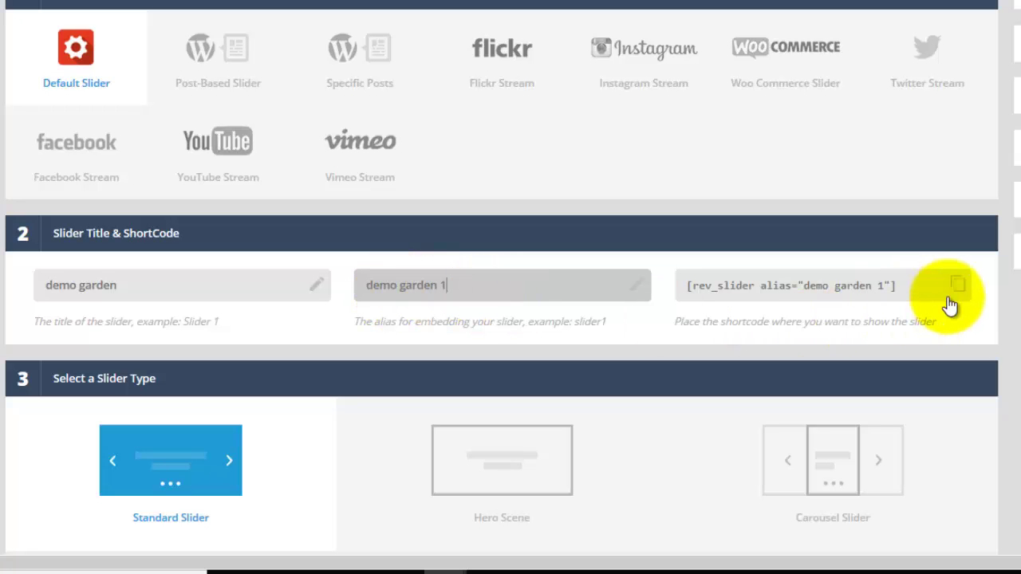
pyautogui.click(914, 283)
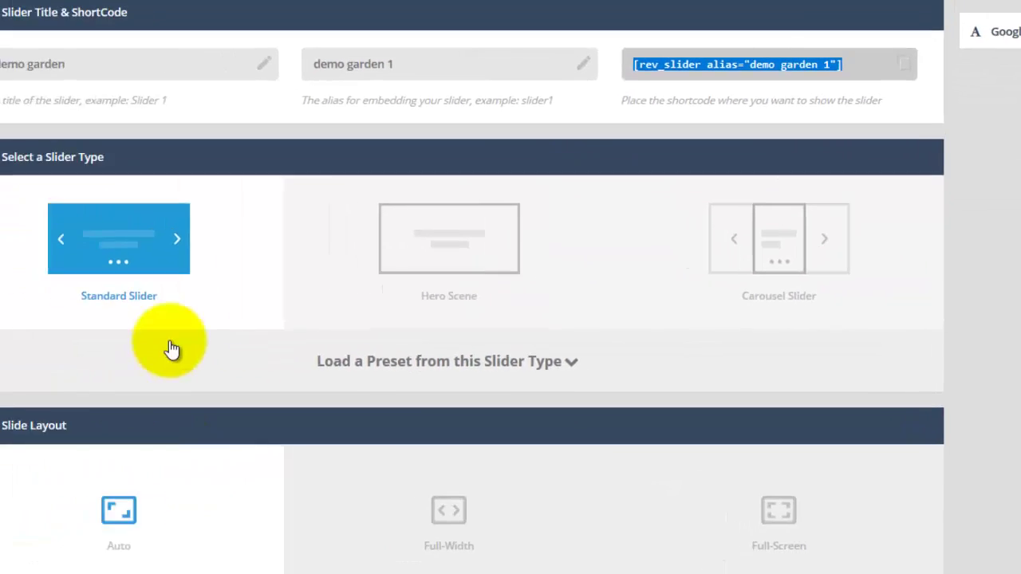
# Step: Try the Hero Scene and Carousel slider types and set the type back to Standard Slider
pyautogui.click(192, 287)
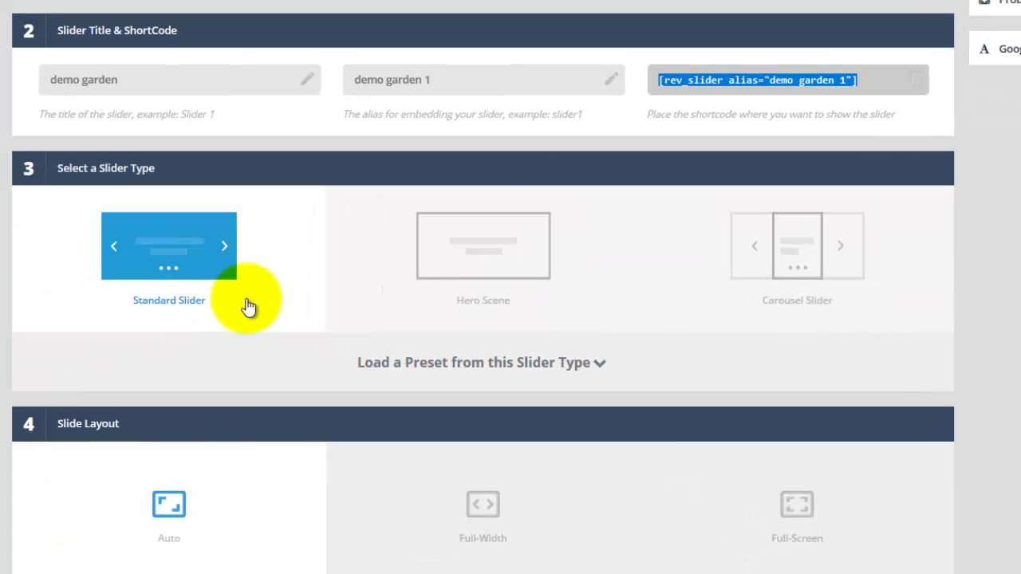
pyautogui.click(498, 255)
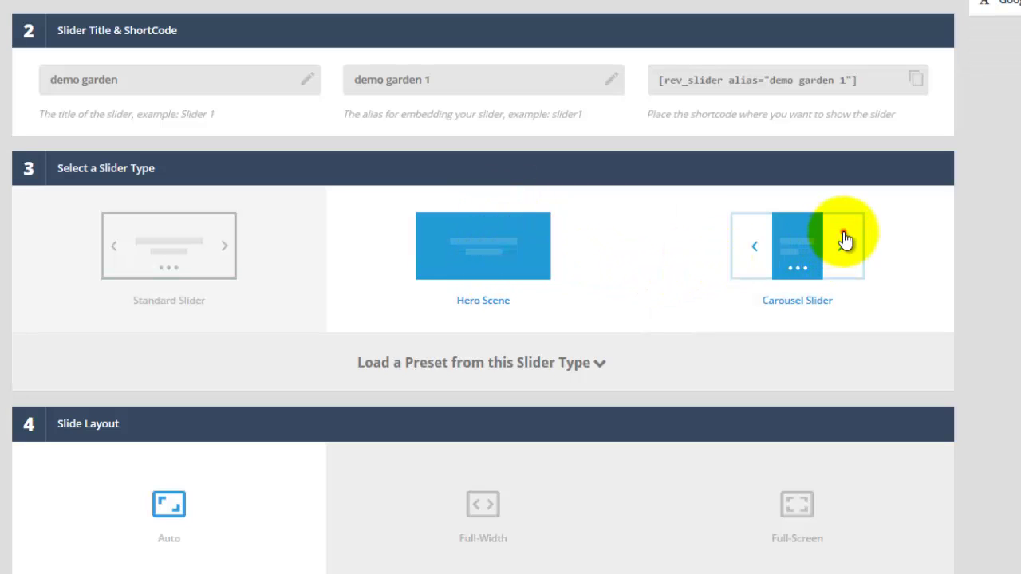
pyautogui.click(843, 237)
pyautogui.click(195, 249)
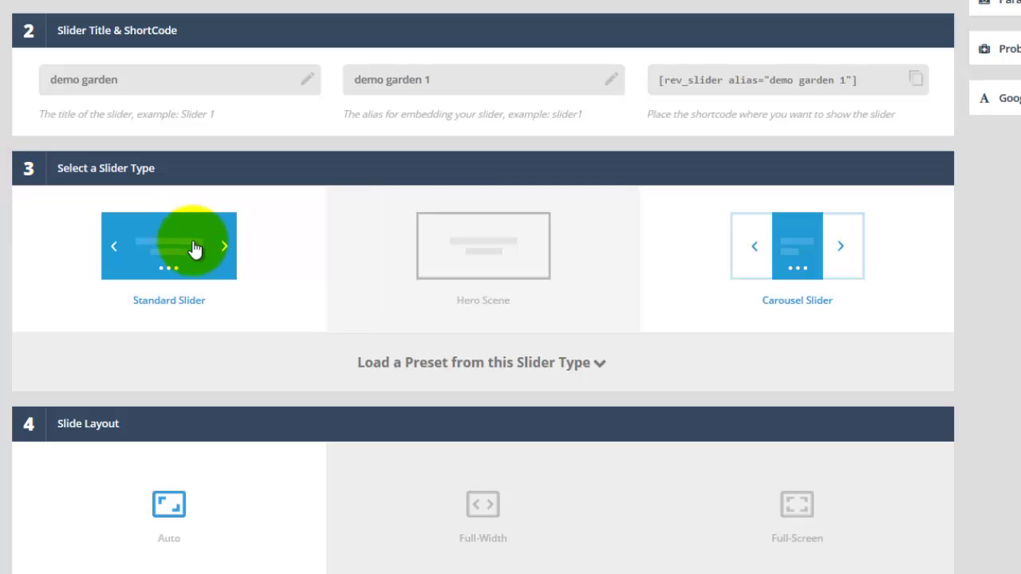
# Step: Compare the Full-Width and Full-Screen slide layouts on the device previews and set the layout back to Auto
pyautogui.scroll(-1, 195, 248)
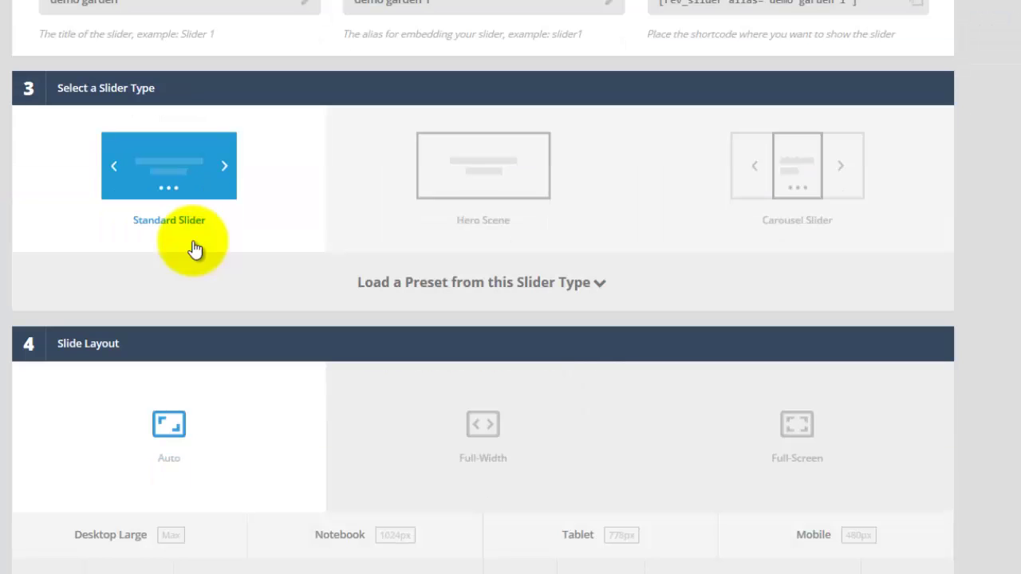
pyautogui.scroll(-2, 195, 249)
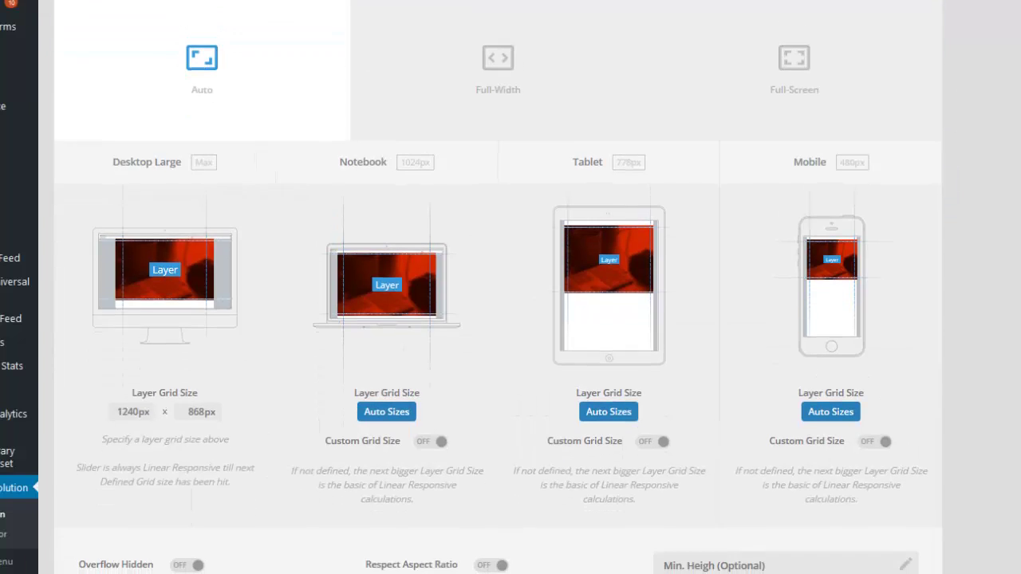
pyautogui.scroll(-1, 491, 304)
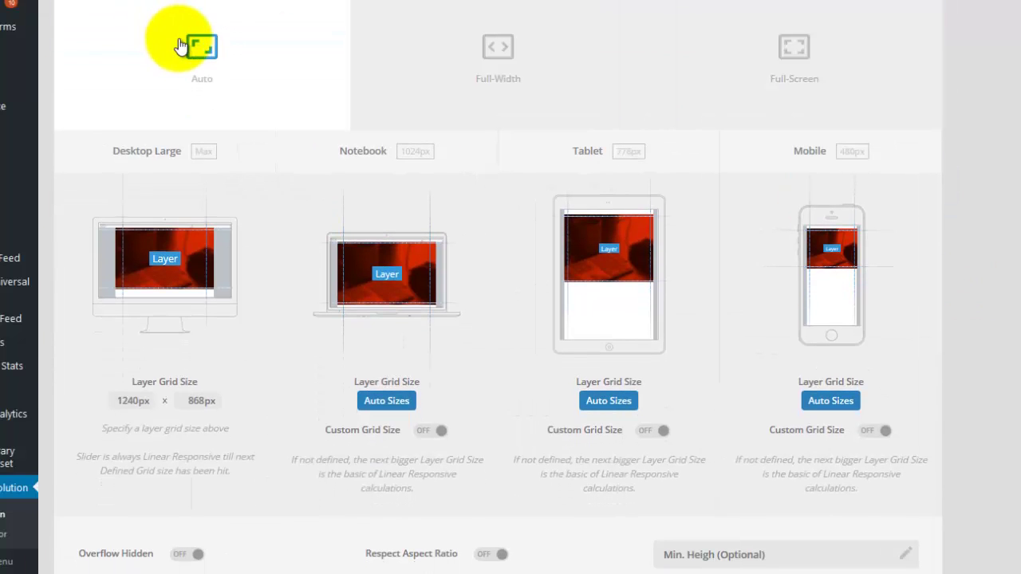
pyautogui.click(497, 45)
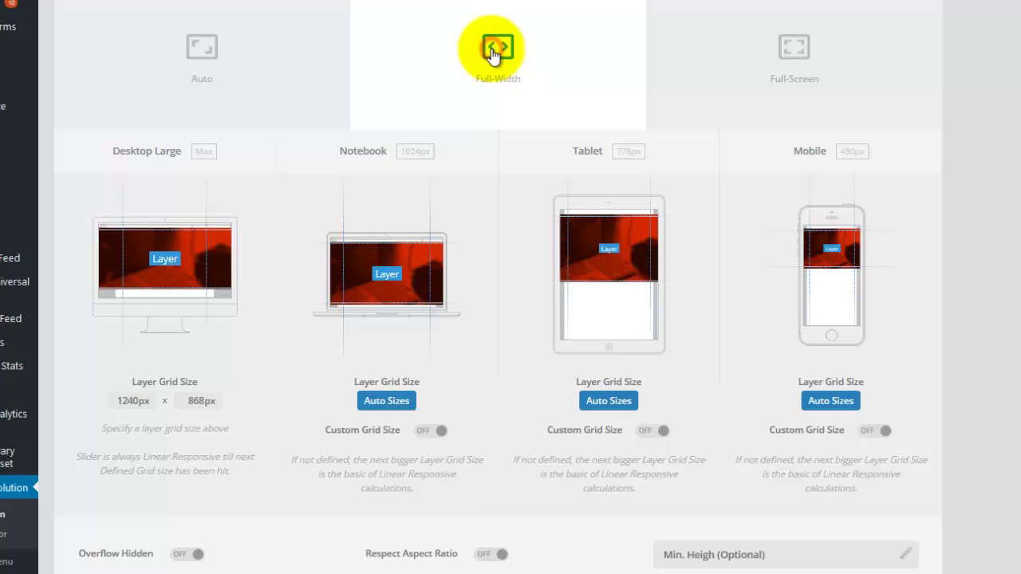
pyautogui.click(801, 49)
pyautogui.click(547, 63)
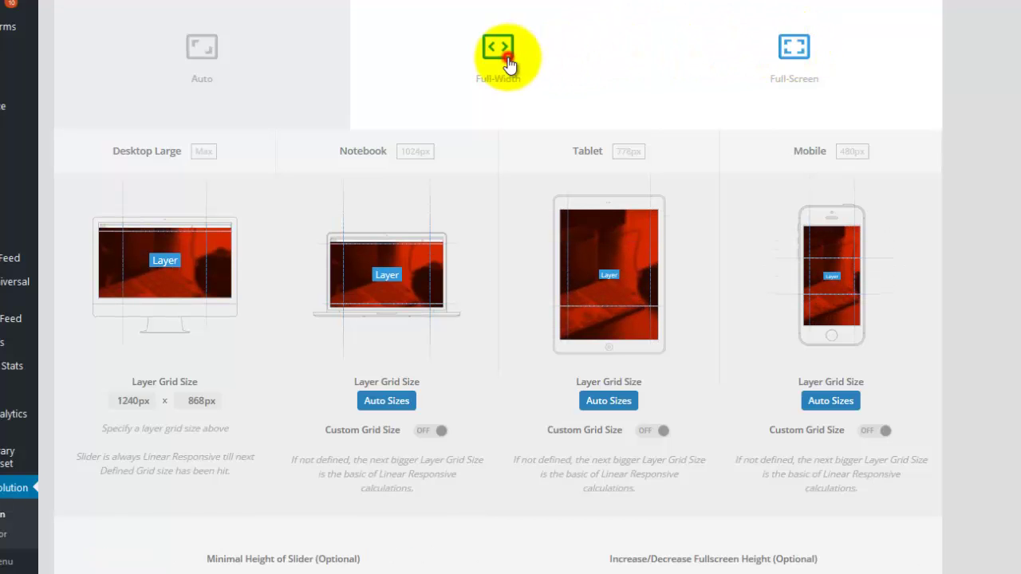
pyautogui.click(244, 56)
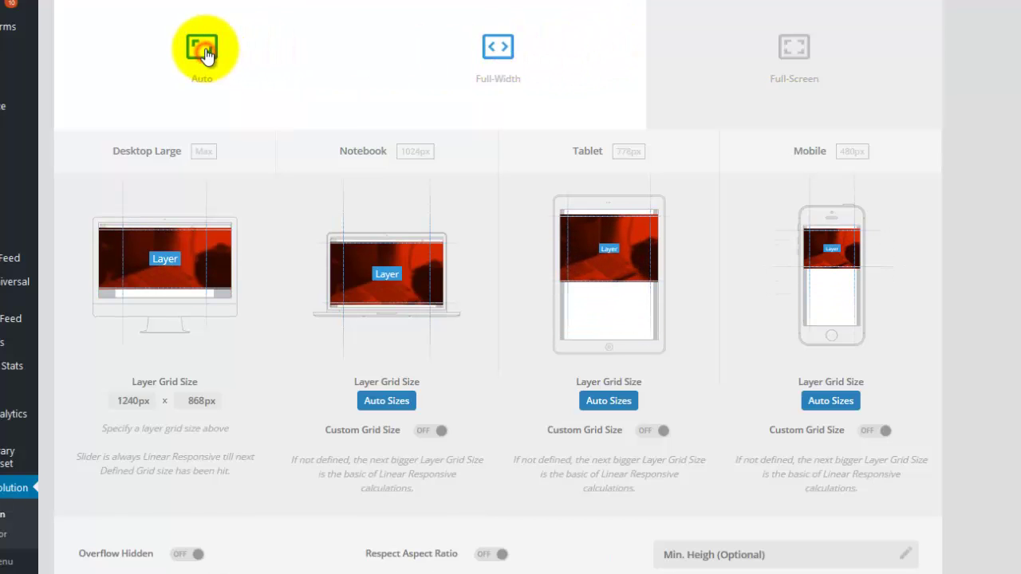
pyautogui.click(503, 56)
pyautogui.click(757, 54)
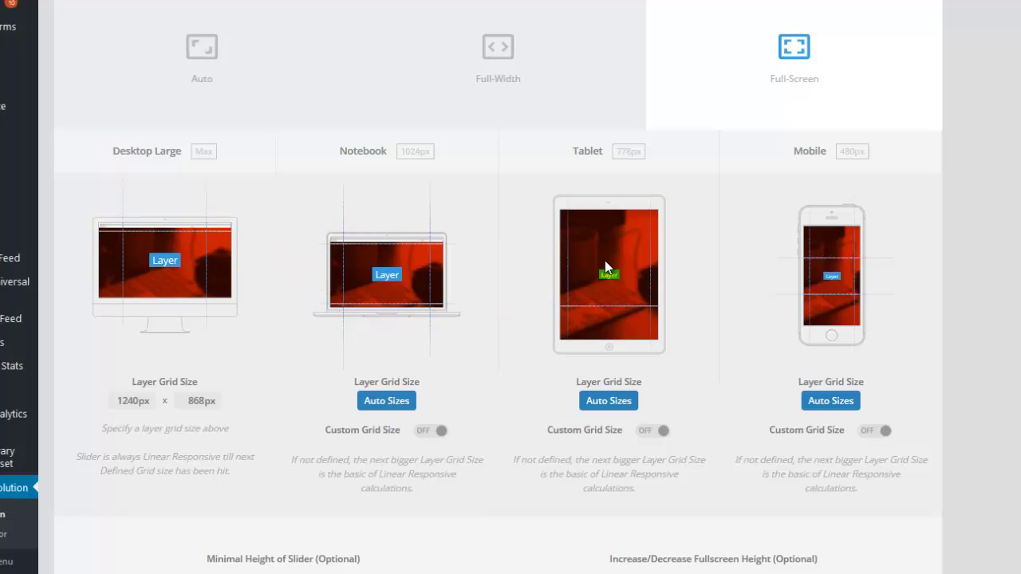
pyautogui.click(193, 49)
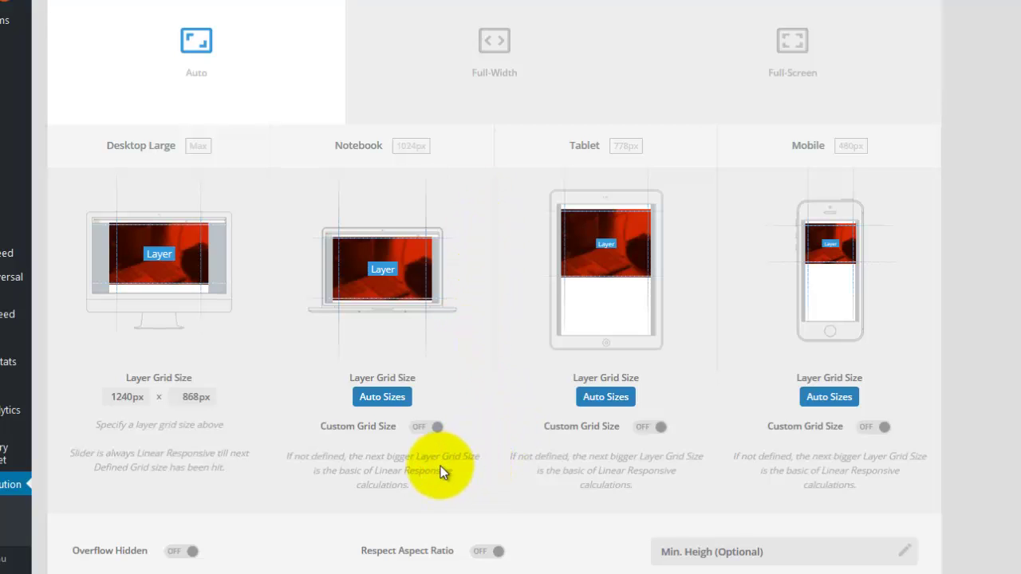
# Step: Turn the custom grid size for the Notebook layout on and back off
pyautogui.click(429, 426)
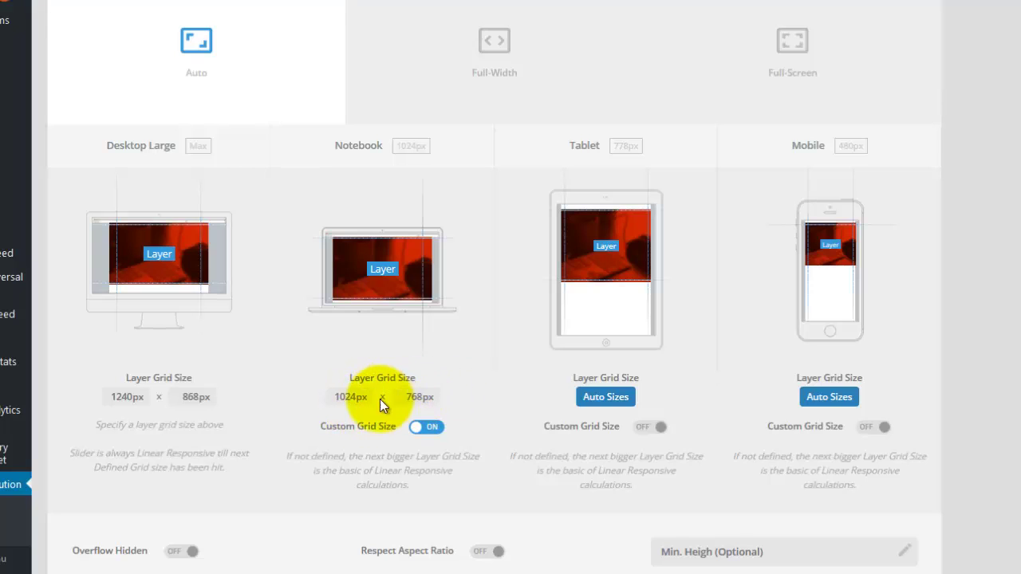
pyautogui.click(418, 429)
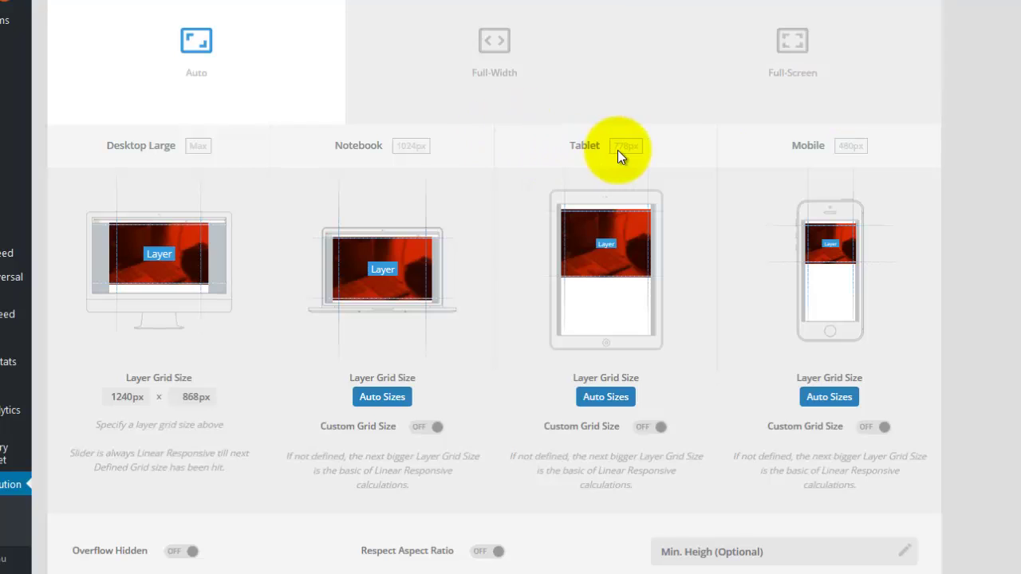
# Step: Turn on Respect Aspect Ratio for the slide layout and save the slider settings
pyautogui.scroll(-3, 847, 315)
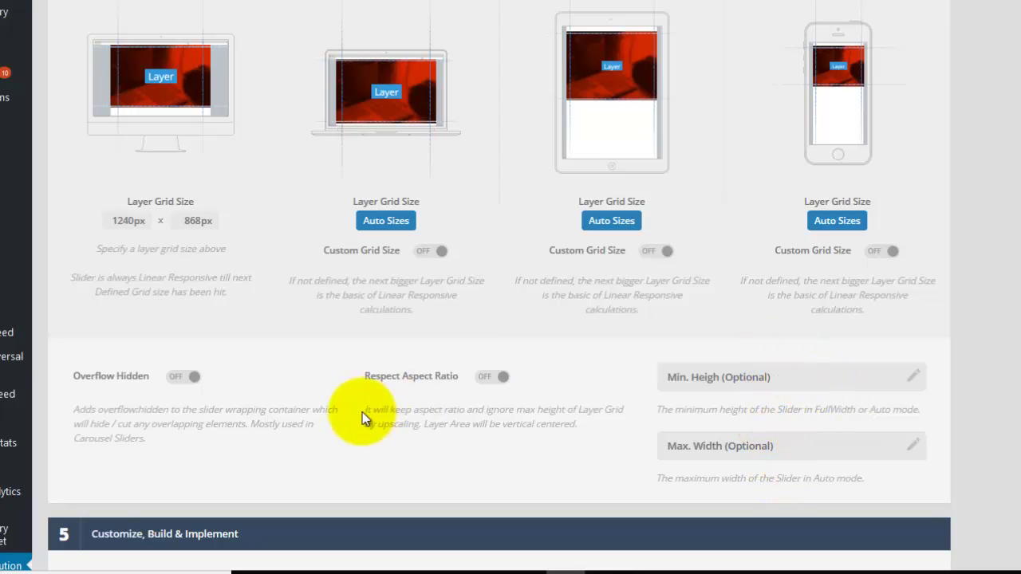
pyautogui.click(491, 384)
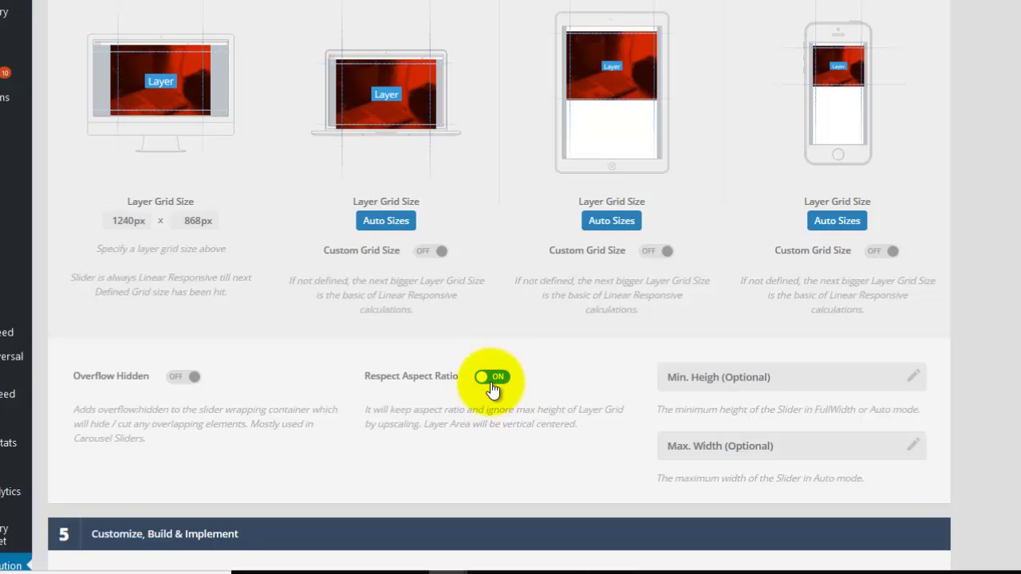
pyautogui.scroll(-2, 492, 389)
pyautogui.scroll(-4, 492, 389)
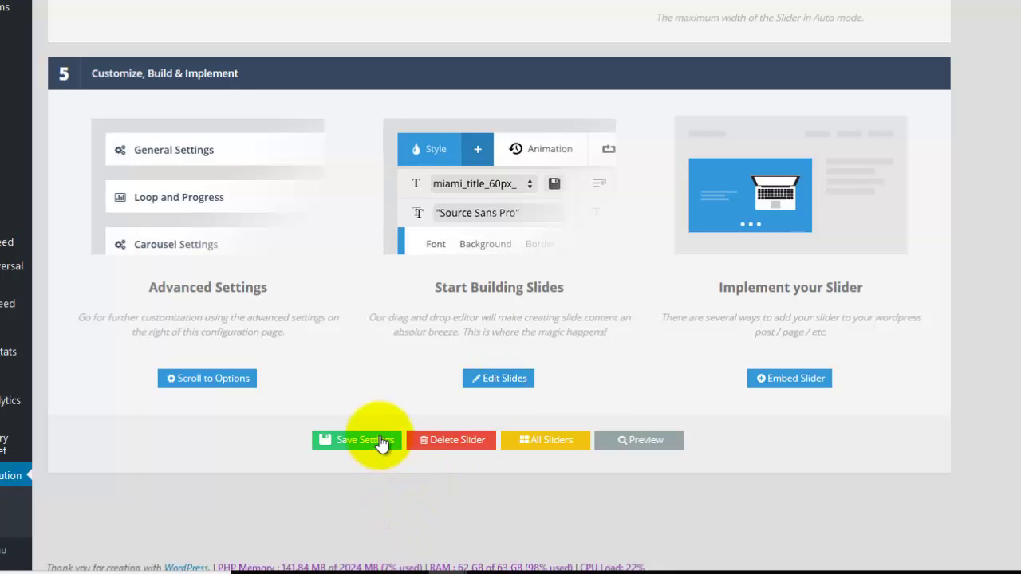
pyautogui.click(379, 440)
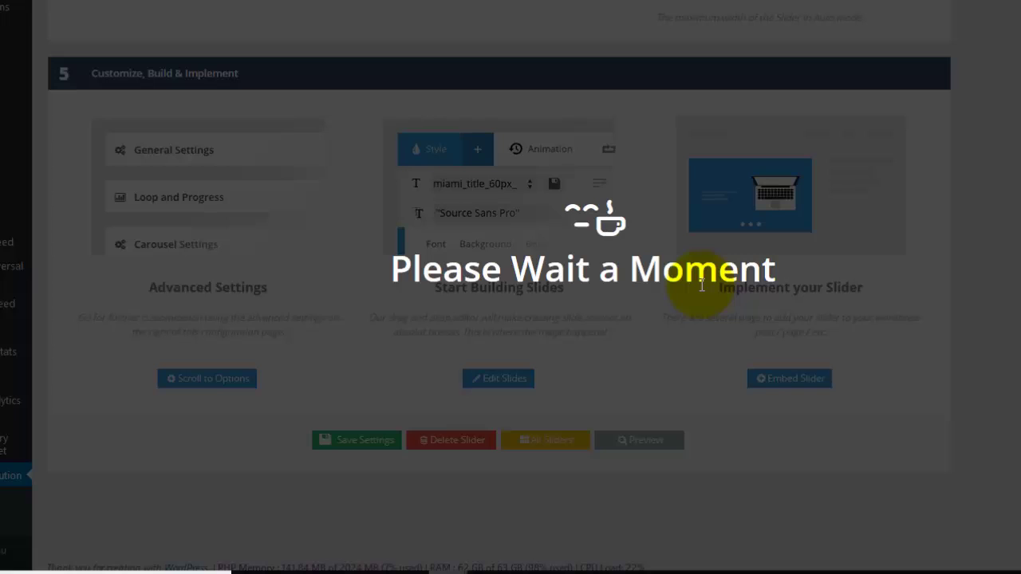
# Step: Set the first slide's background source to Main / Background Image and insert swordfern.jpg from the media library
pyautogui.scroll(-4, 701, 287)
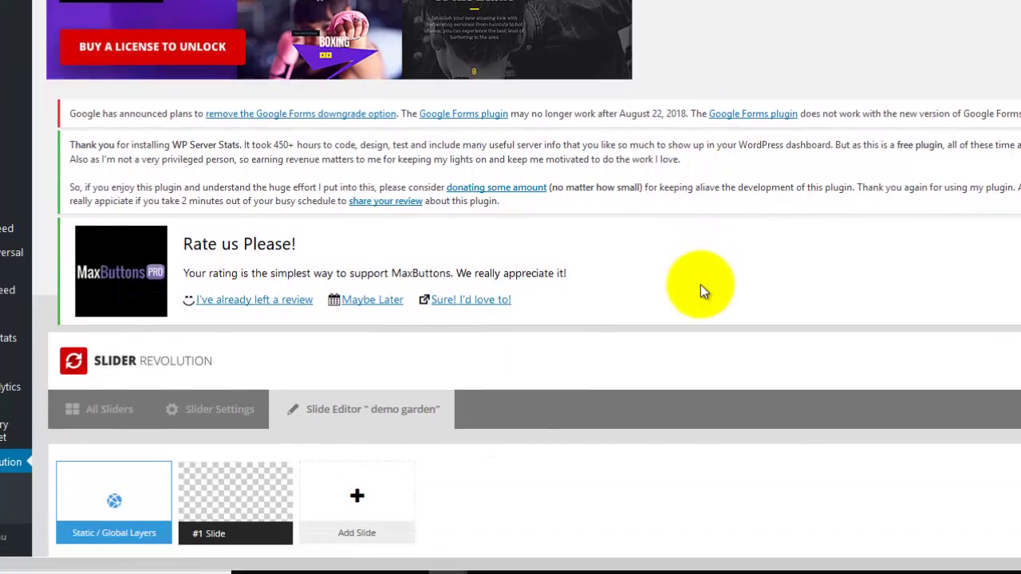
pyautogui.scroll(-3, 700, 284)
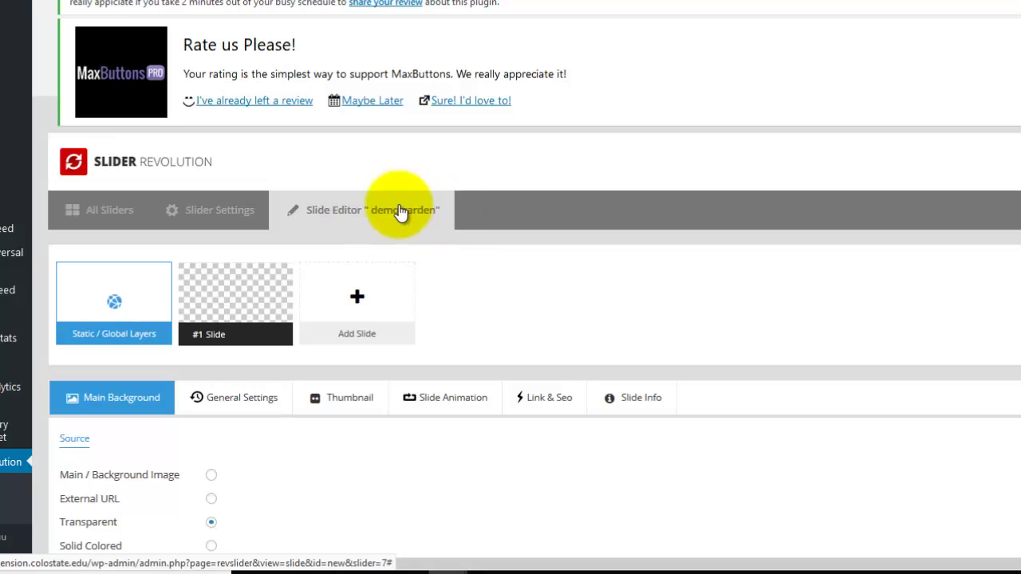
pyautogui.scroll(-2, 430, 223)
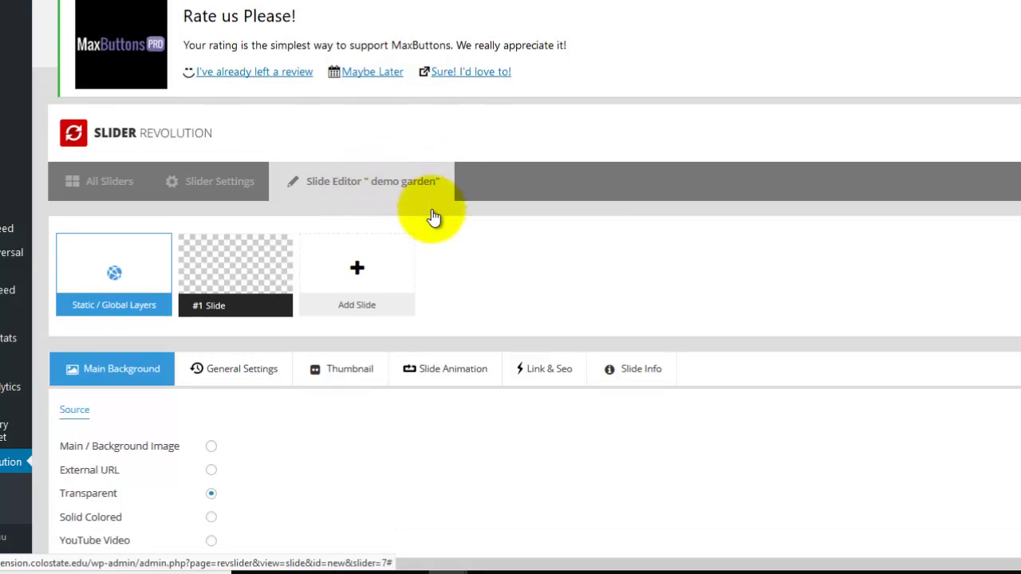
pyautogui.moveTo(268, 156)
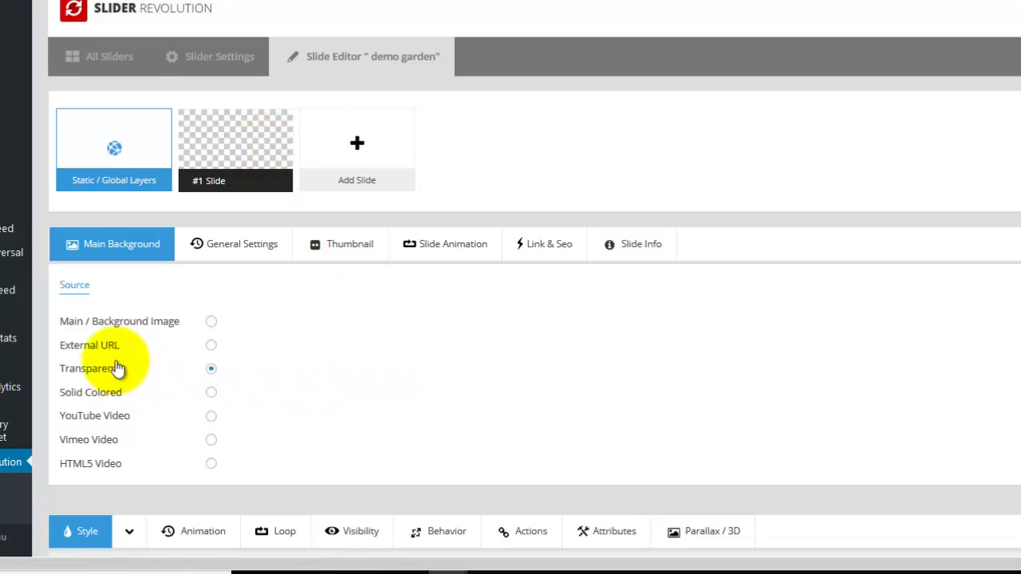
pyautogui.click(211, 321)
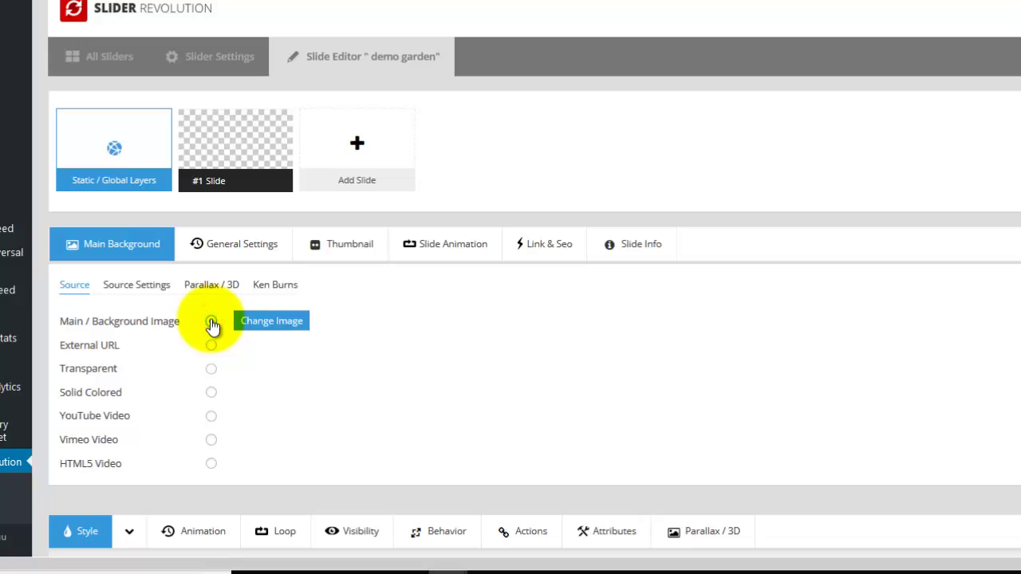
pyautogui.click(268, 320)
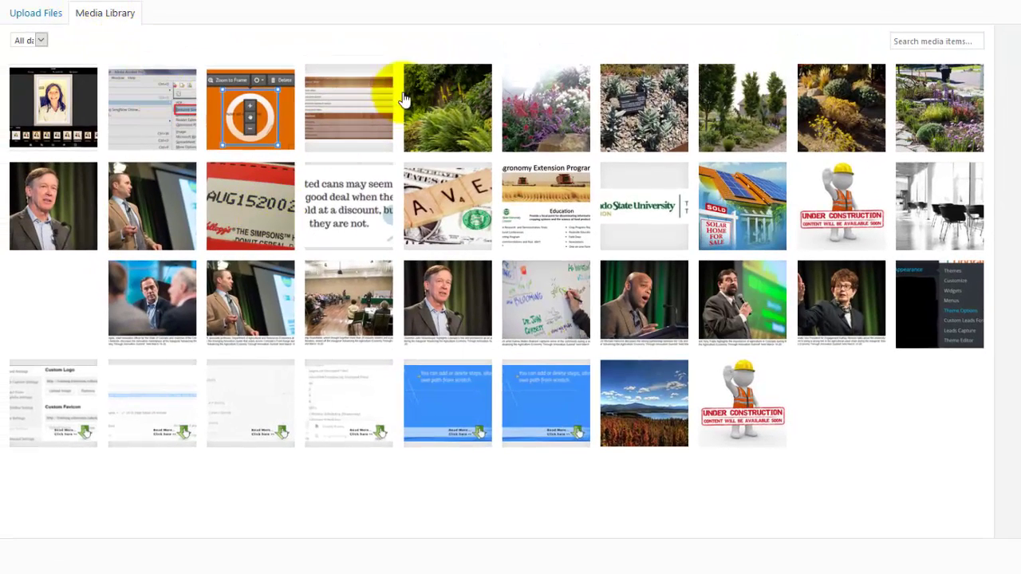
pyautogui.click(467, 114)
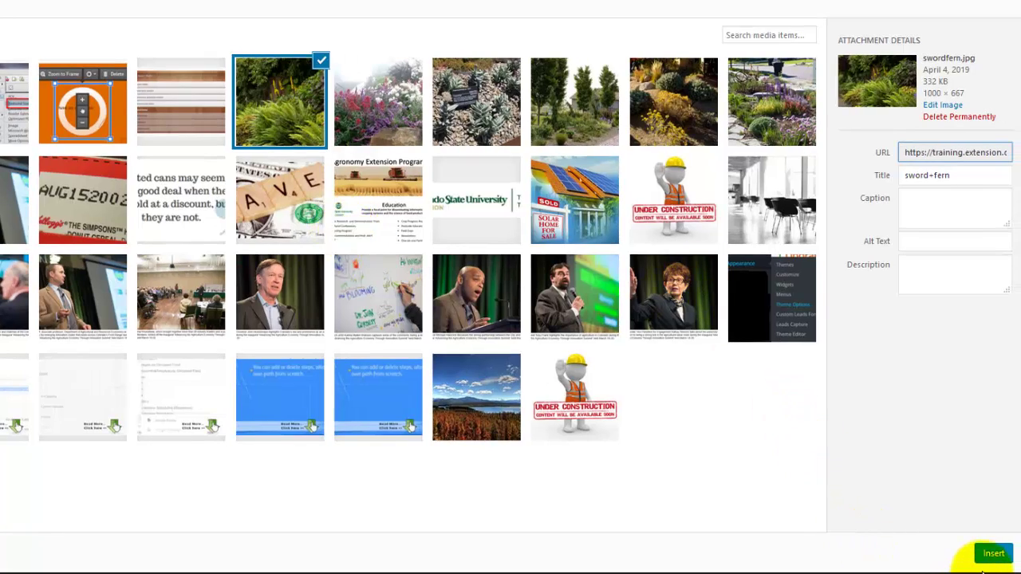
pyautogui.click(990, 554)
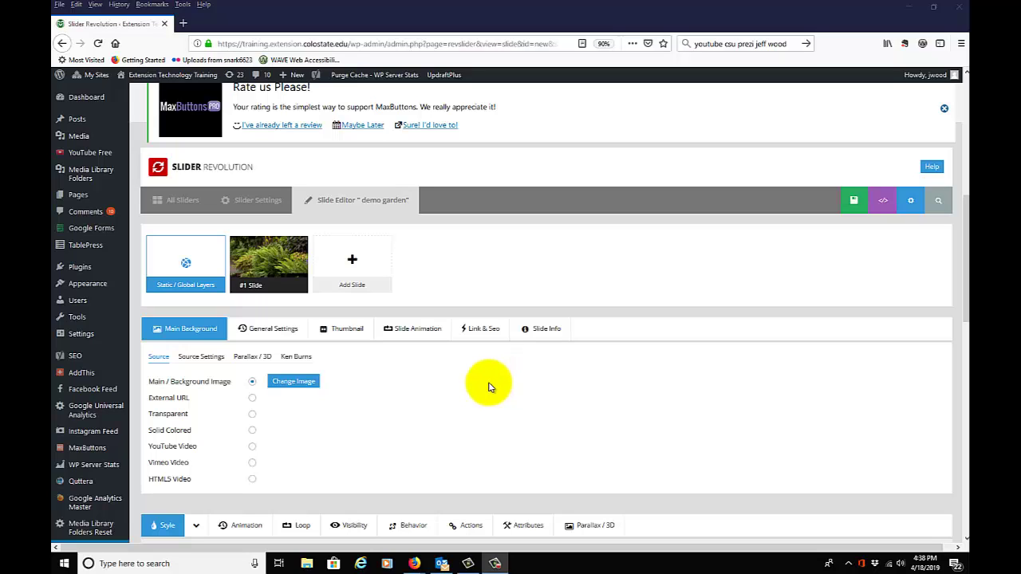
# Step: Add a Text/Html layer to the slide reading "Take a walk through our drought resistant plants demonstration garden."
pyautogui.moveTo(261, 273)
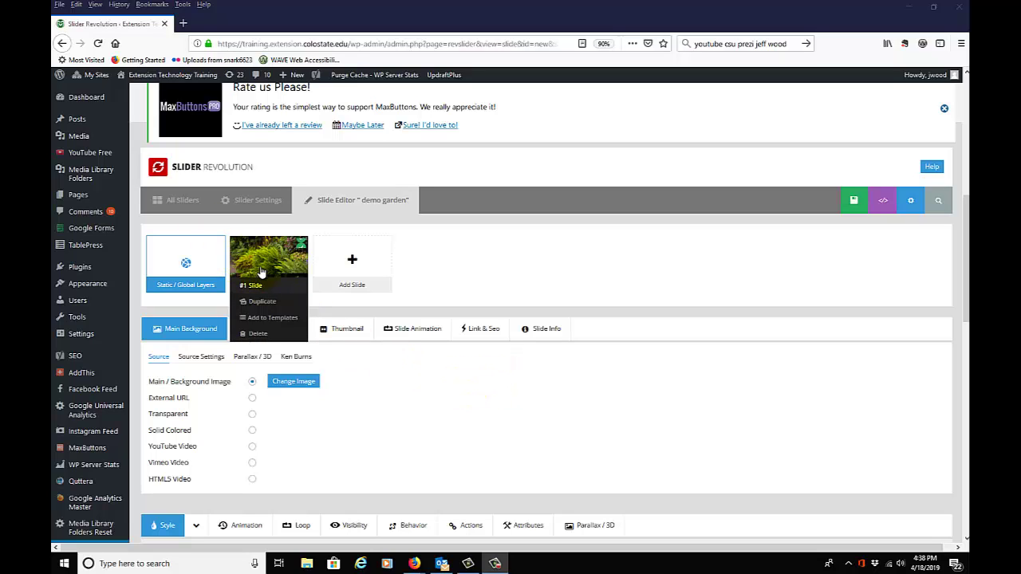
pyautogui.scroll(-5, 374, 389)
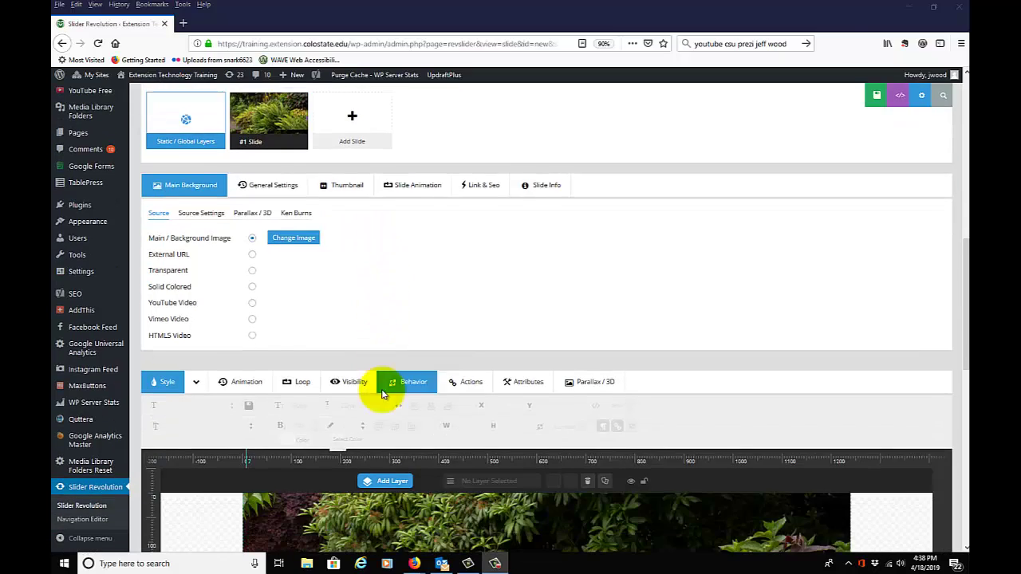
pyautogui.scroll(-2, 379, 389)
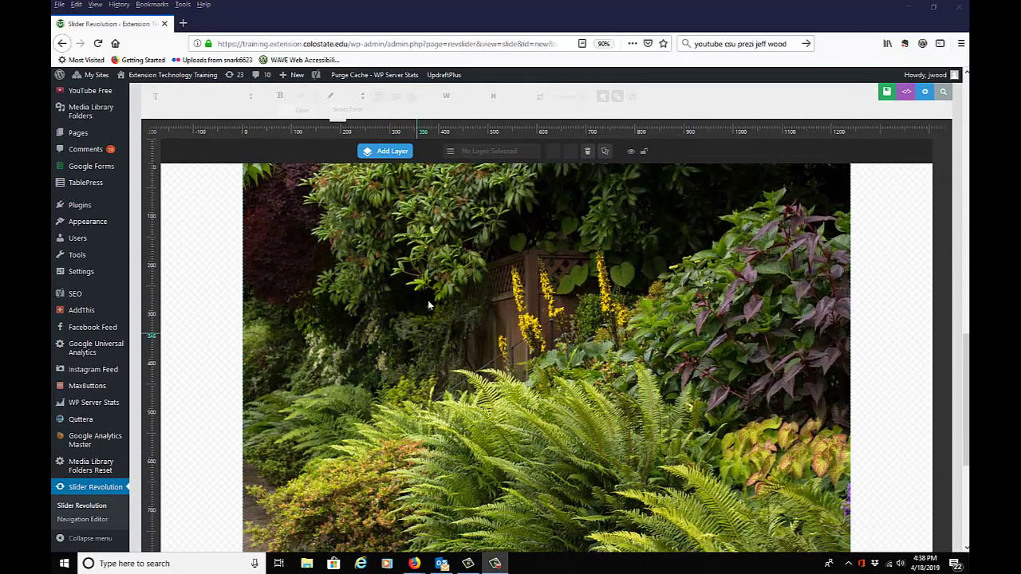
pyautogui.scroll(-2, 504, 297)
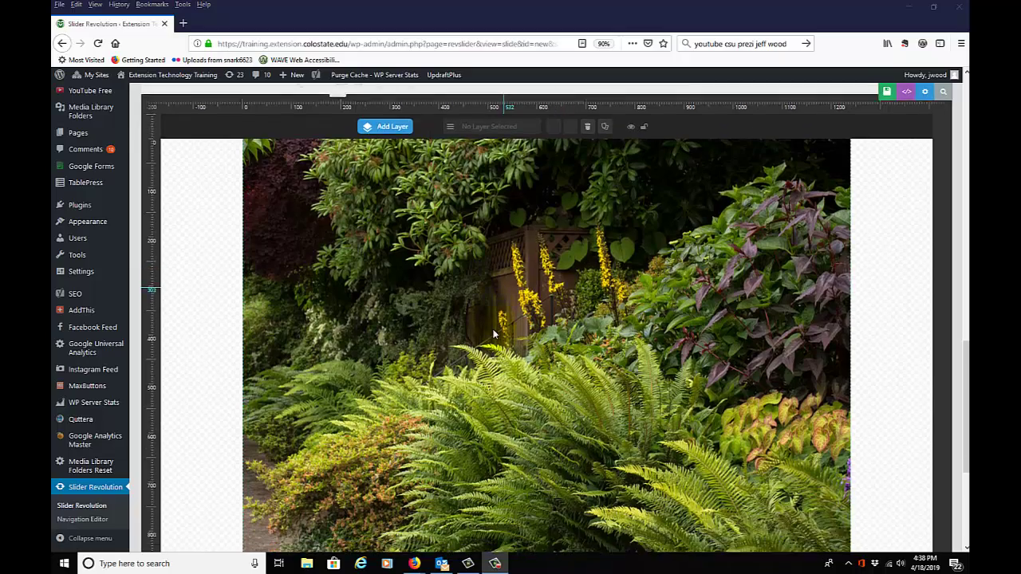
pyautogui.scroll(-1, 493, 335)
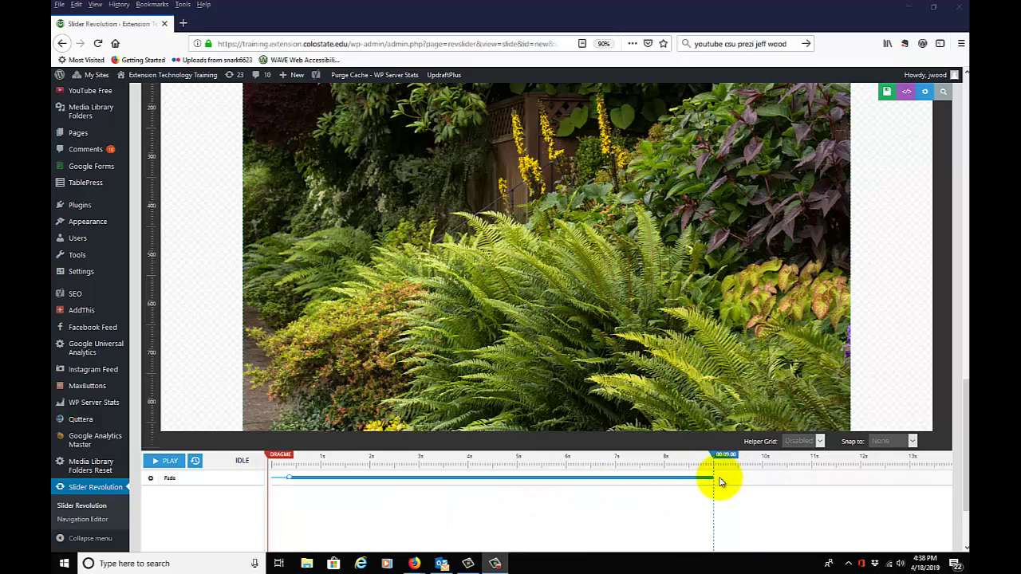
pyautogui.scroll(6, 715, 473)
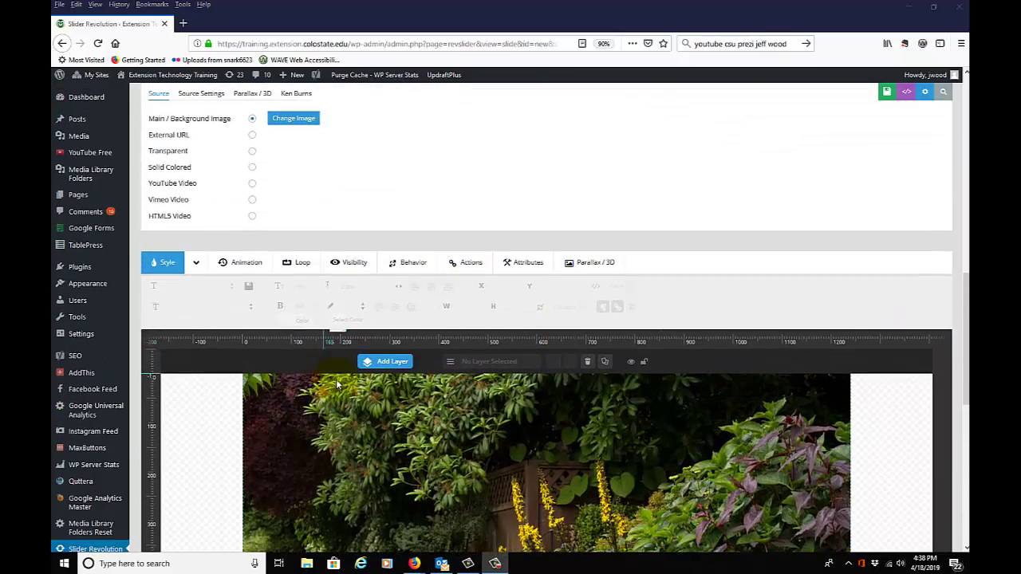
pyautogui.click(387, 361)
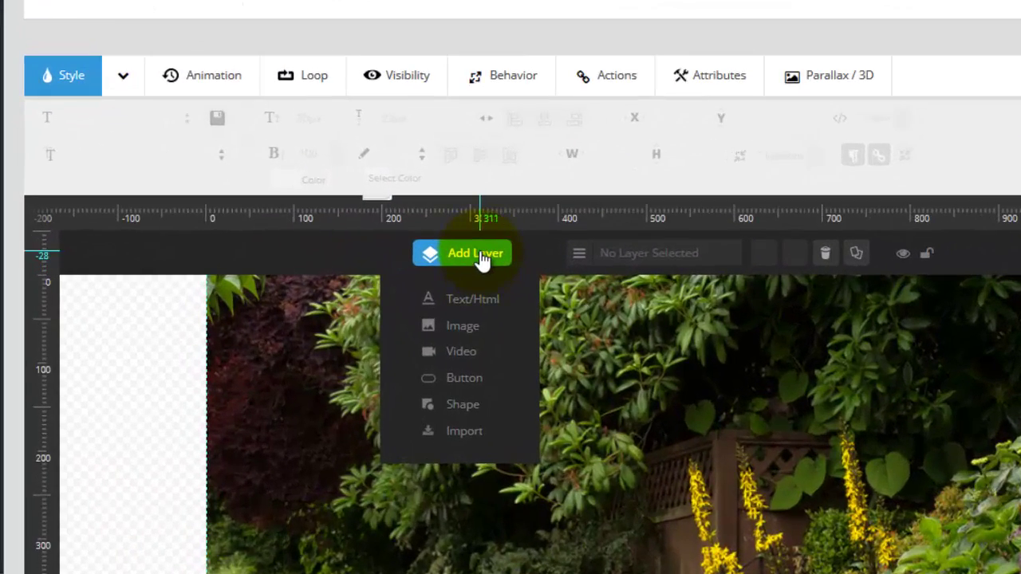
pyautogui.click(473, 307)
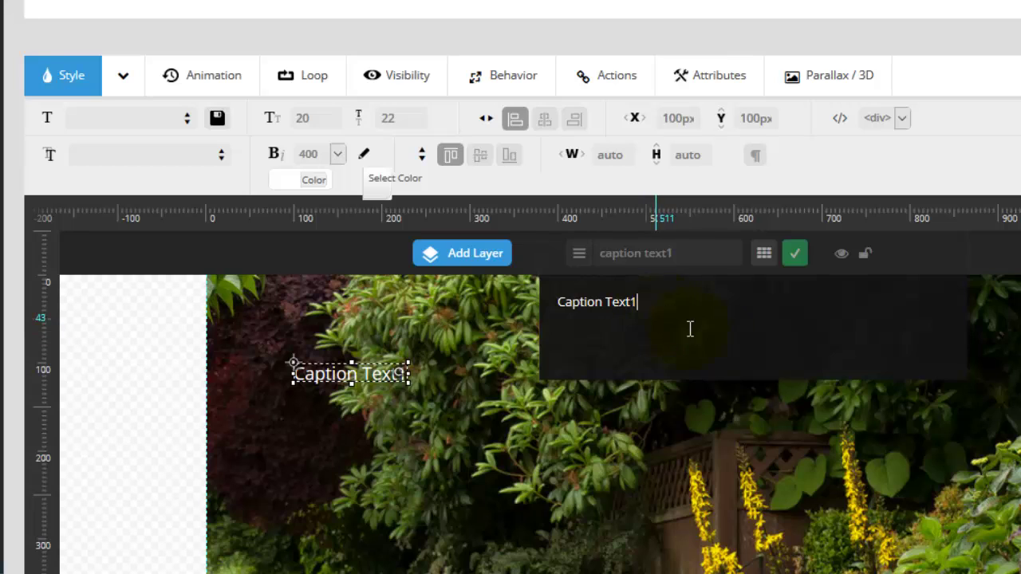
pyautogui.hotkey('ctrl', 'a')
pyautogui.write('Take a walk through our drought resistant plants demonstration garden.')
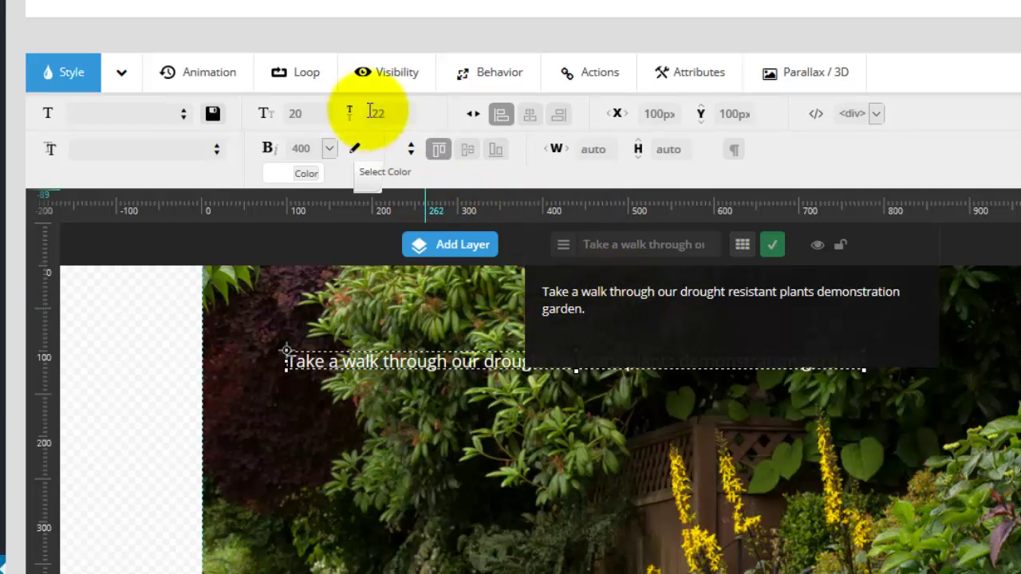
# Step: Set the text layer's font size to 40 px and its line height to 40 px
pyautogui.click(327, 113)
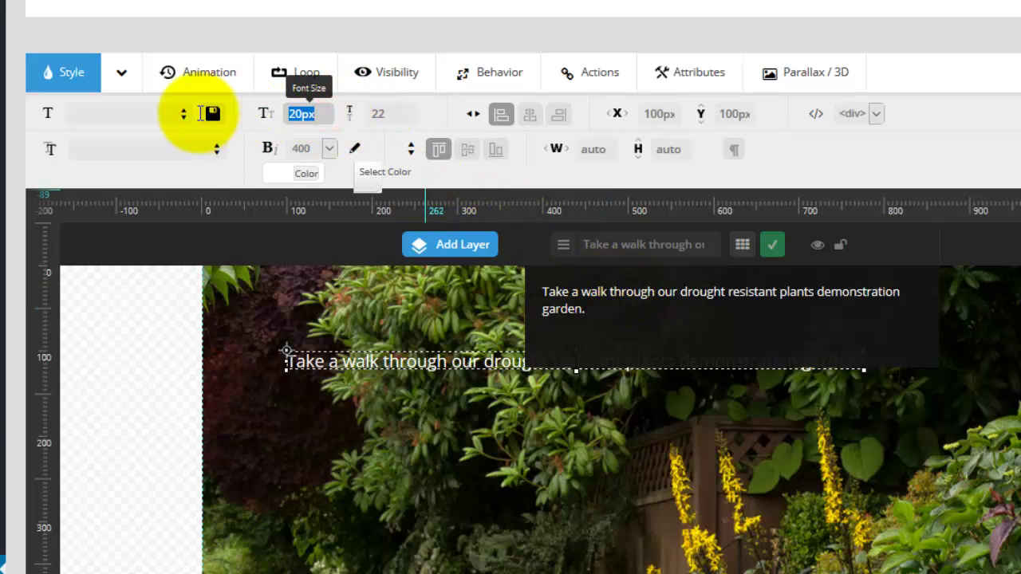
pyautogui.write('40')
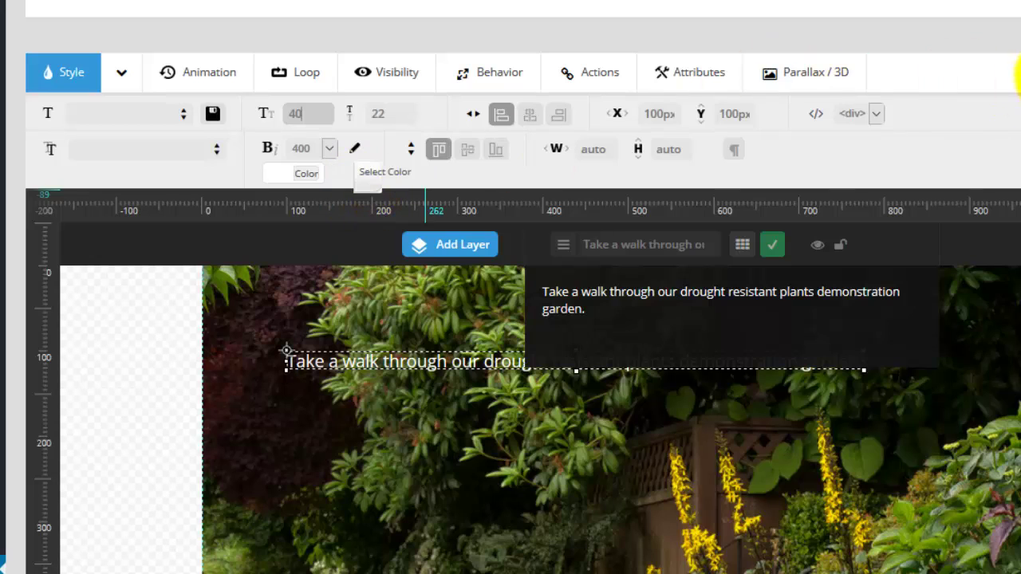
pyautogui.press('Return')
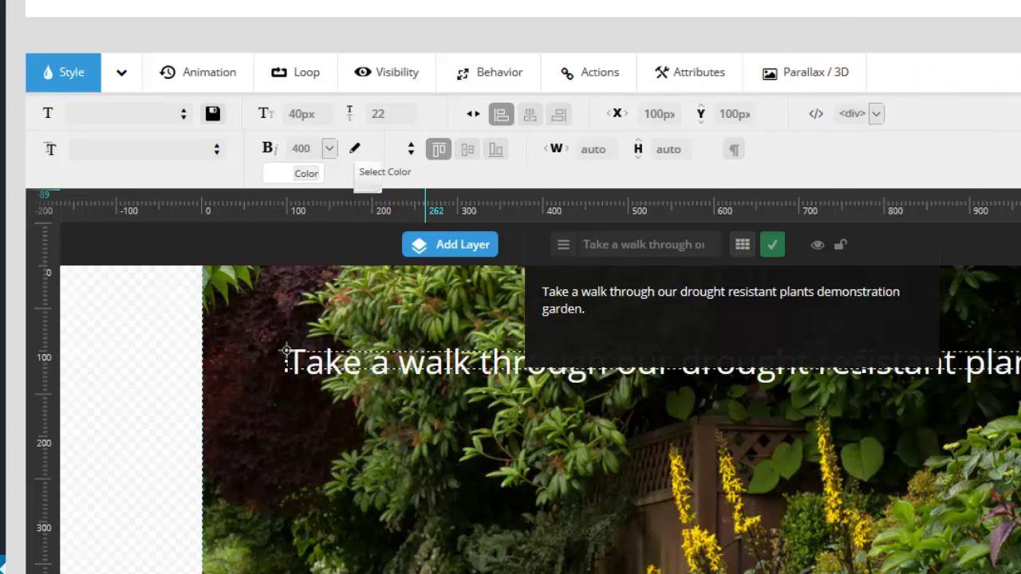
pyautogui.moveTo(608, 292); pyautogui.dragTo(543, 291)
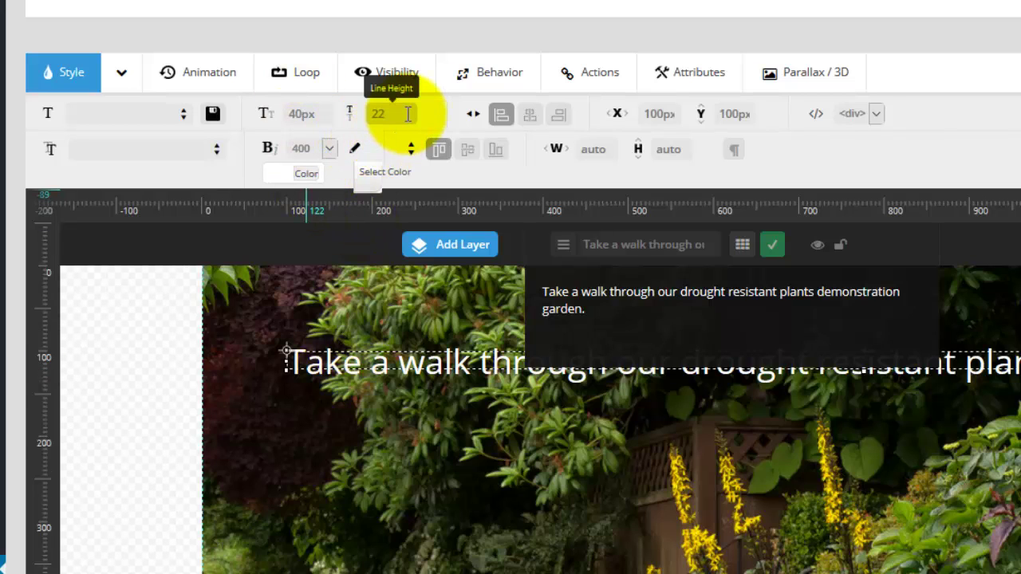
pyautogui.moveTo(405, 114); pyautogui.dragTo(309, 132)
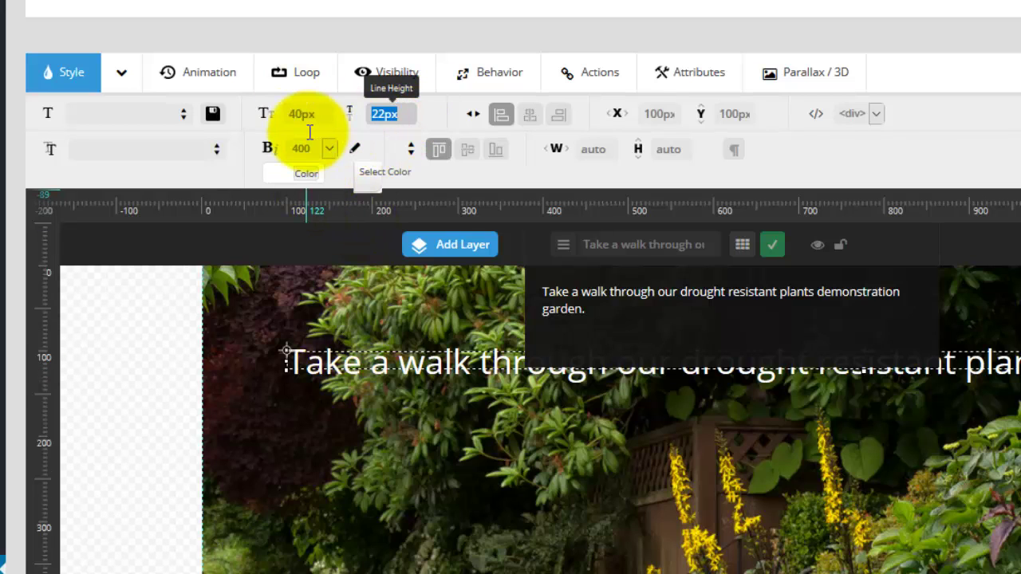
pyautogui.write('40')
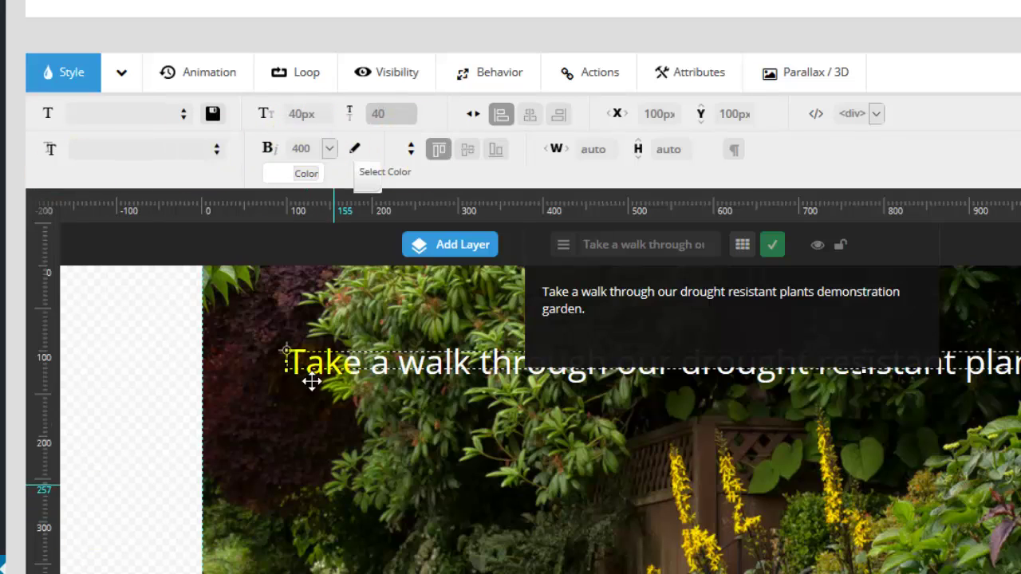
pyautogui.click(247, 388)
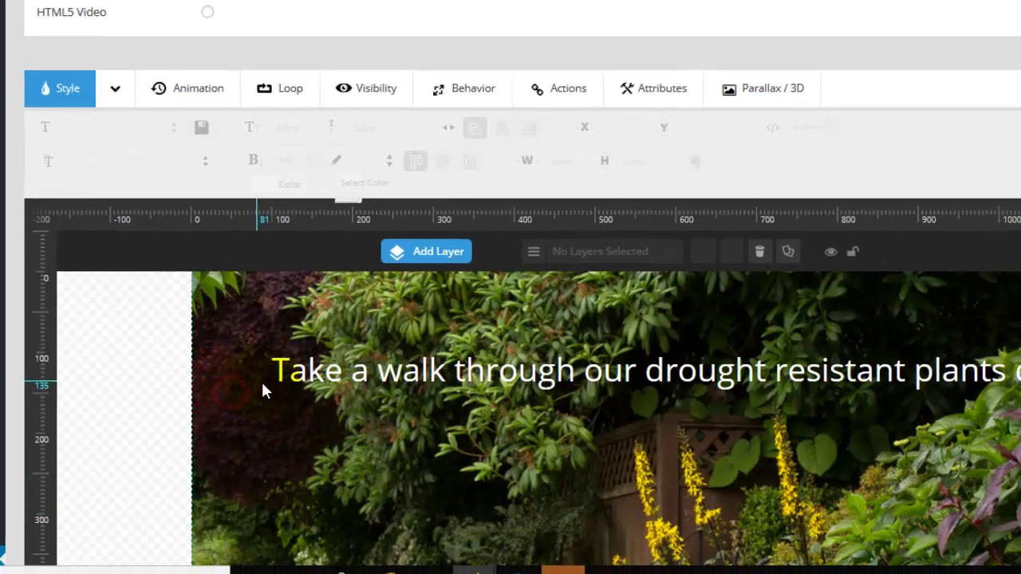
# Step: Resize the text layer to about 581 px wide so it wraps, and move it to about X 77 px, Y 75 px
pyautogui.click(273, 375)
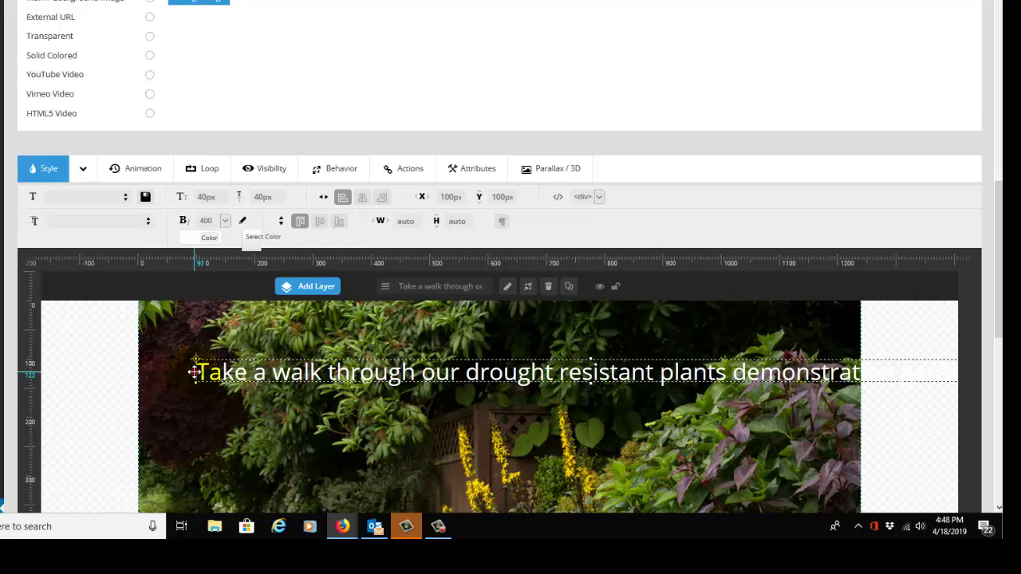
pyautogui.moveTo(241, 375); pyautogui.dragTo(514, 370)
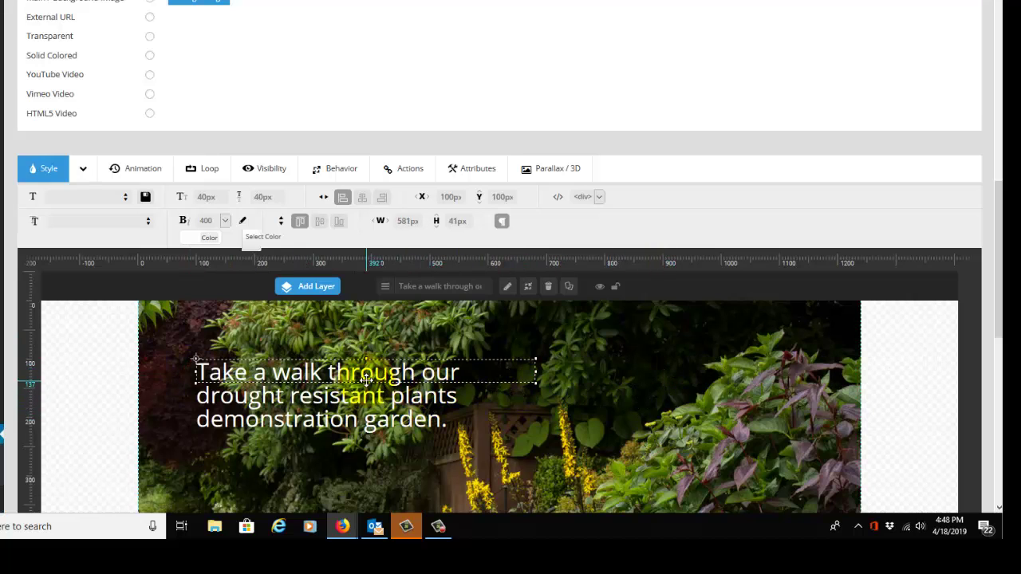
pyautogui.moveTo(394, 378); pyautogui.dragTo(350, 363)
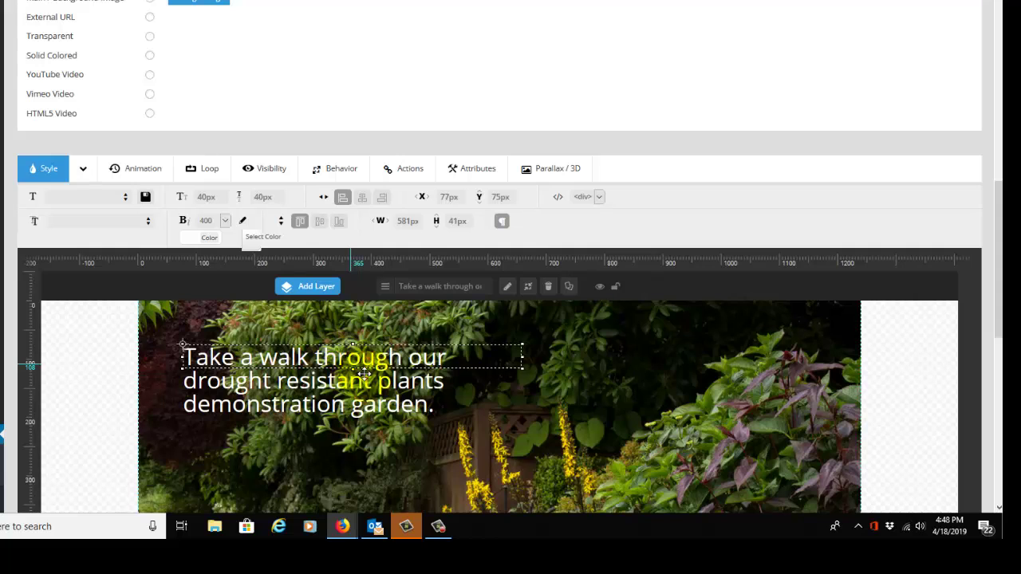
pyautogui.click(514, 421)
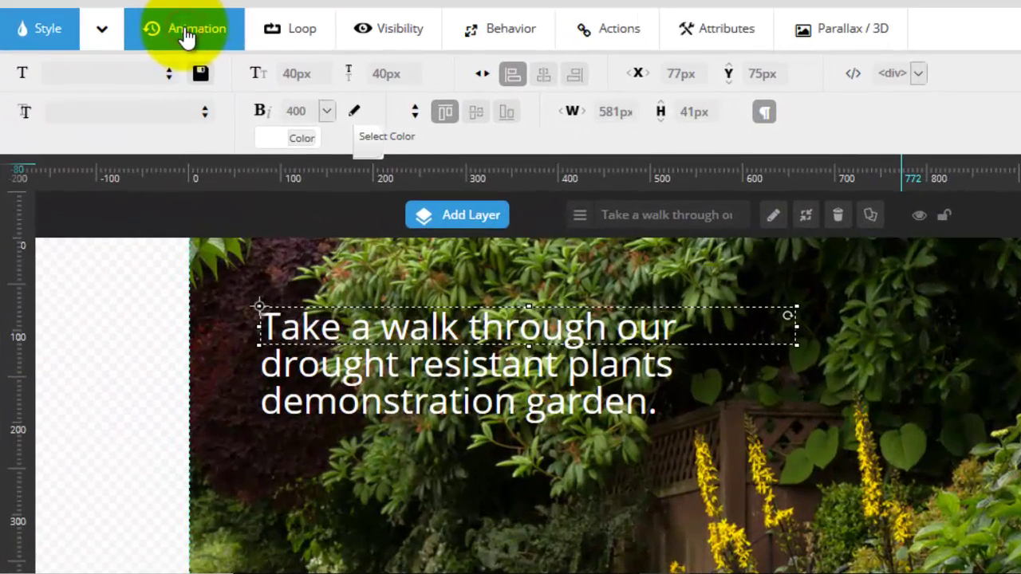
# Step: Try the SlideMaskFromLeft start animation on the text layer and set the template back to Fade-In
pyautogui.click(185, 33)
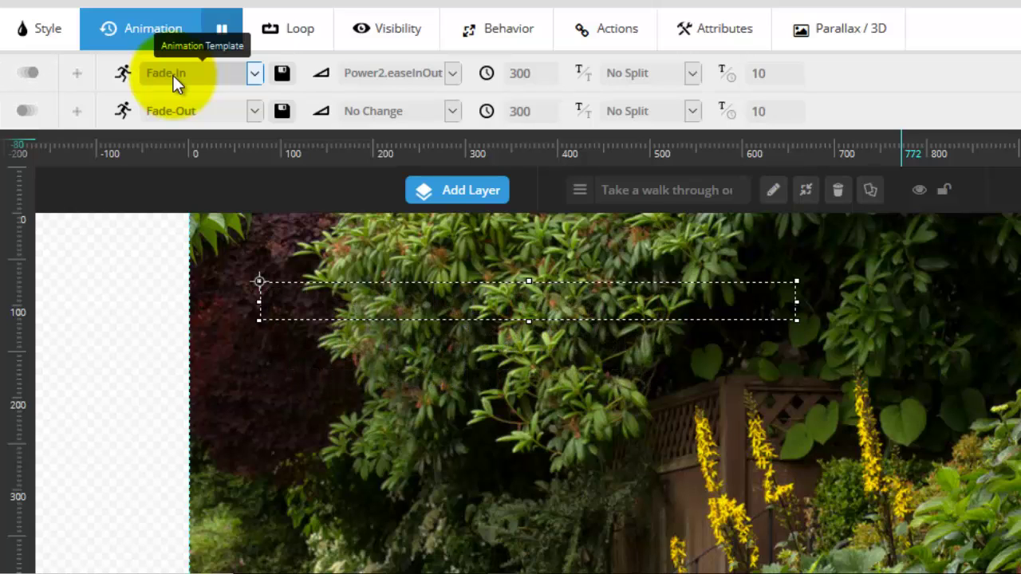
pyautogui.click(258, 81)
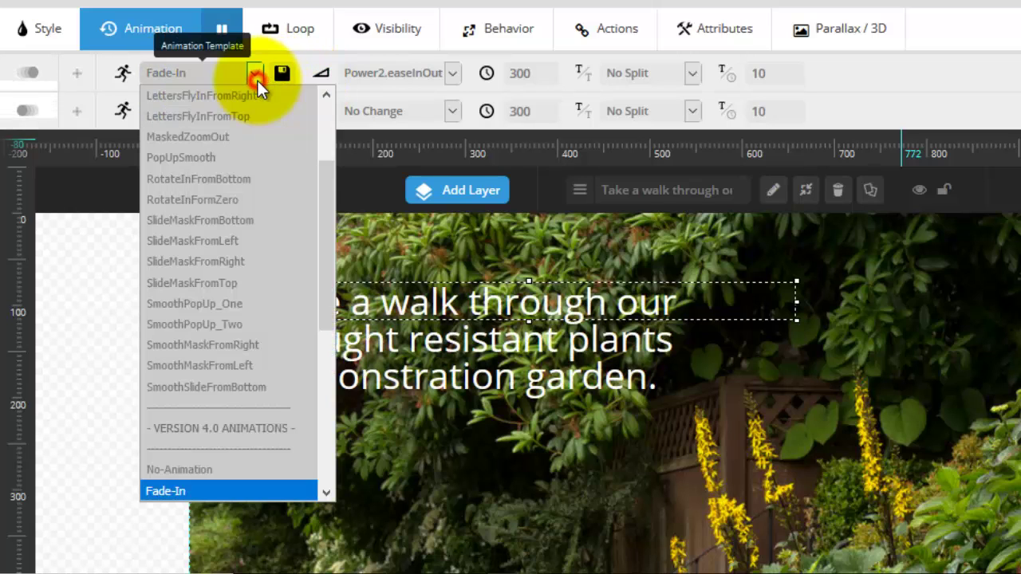
pyautogui.click(212, 247)
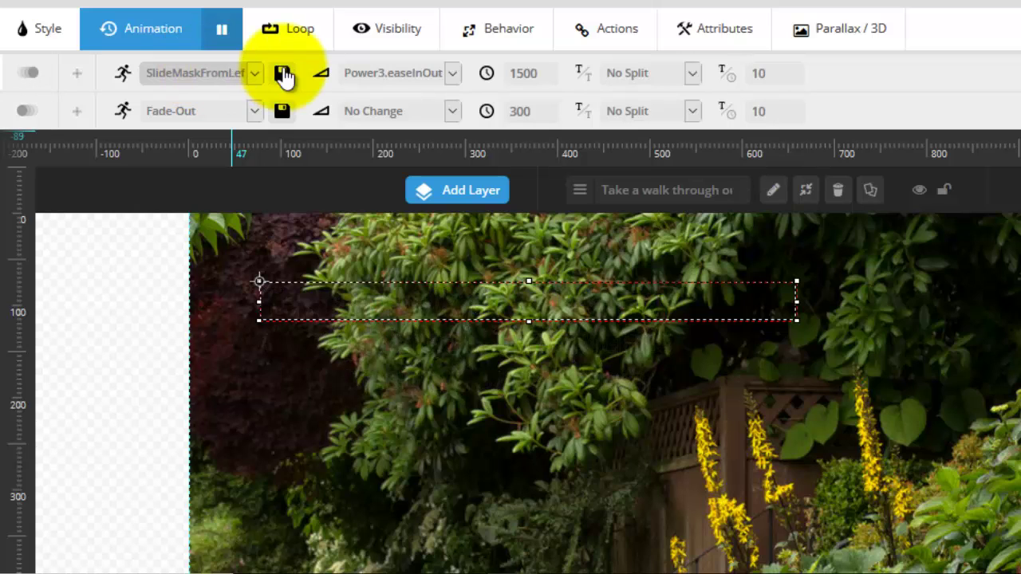
pyautogui.click(256, 78)
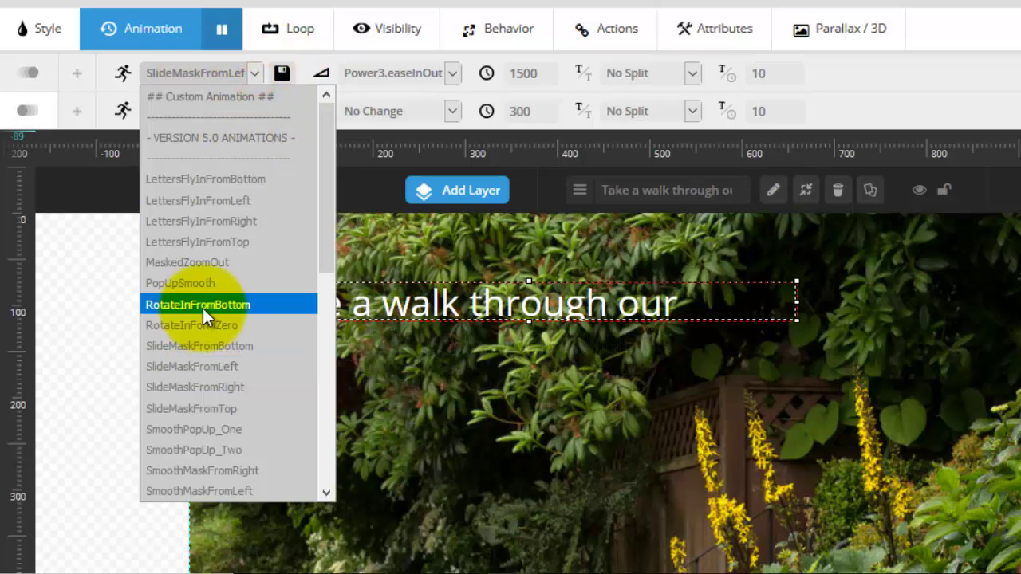
pyautogui.moveTo(328, 235); pyautogui.dragTo(330, 349)
pyautogui.click(205, 372)
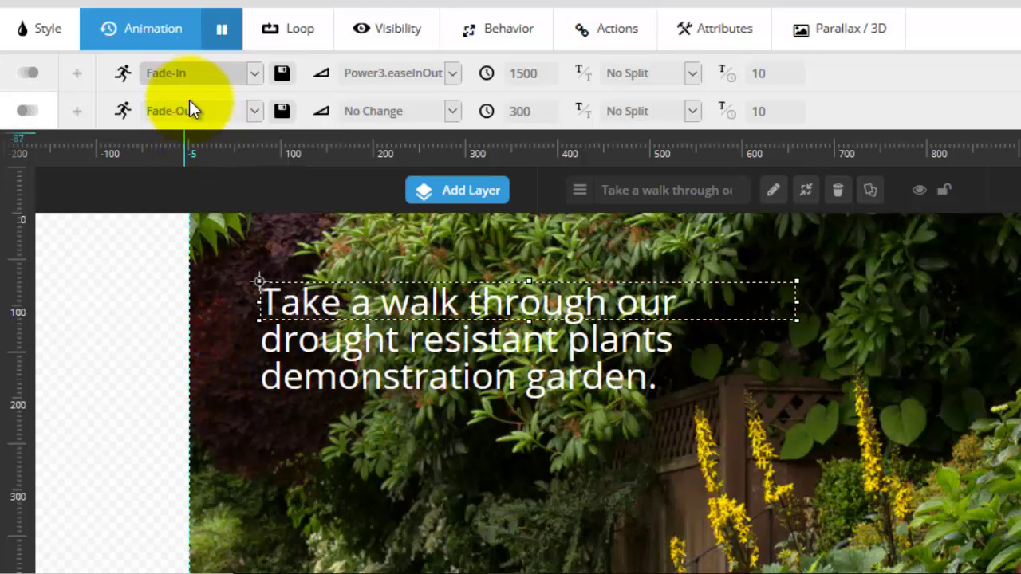
# Step: Set the duration of the text layer's Fade-In animation to 1000
pyautogui.doubleClick(543, 73)
pyautogui.write('1')
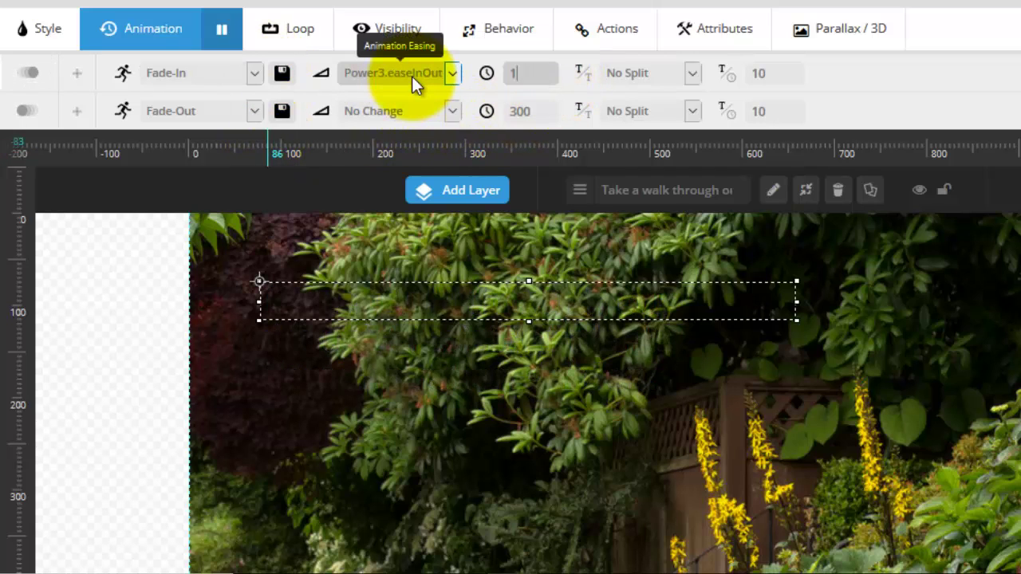
pyautogui.write('000')
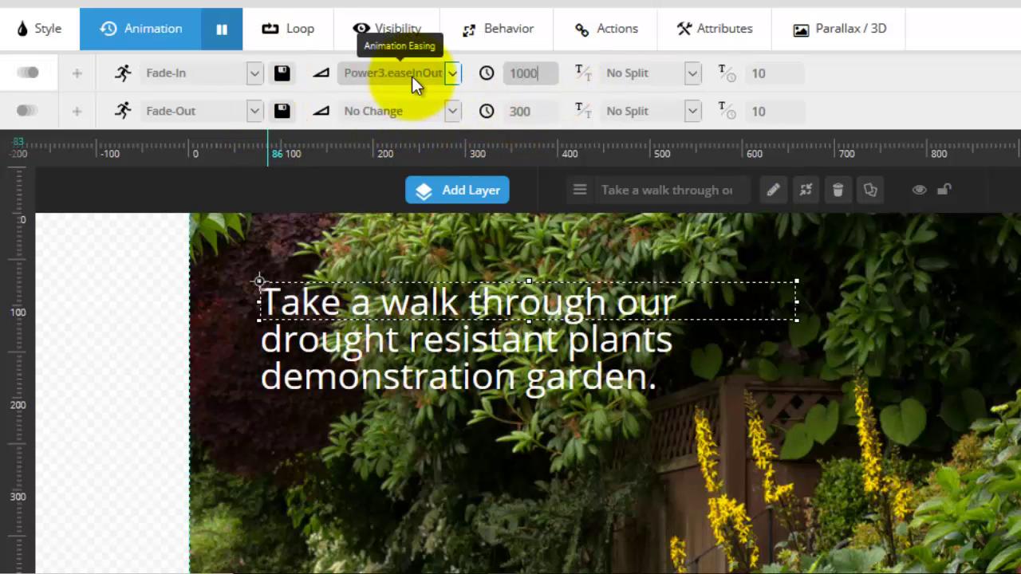
# Step: Set the duration of the text layer's Fade-Out animation to 1000 and play the slide's timeline to preview the result
pyautogui.doubleClick(535, 112)
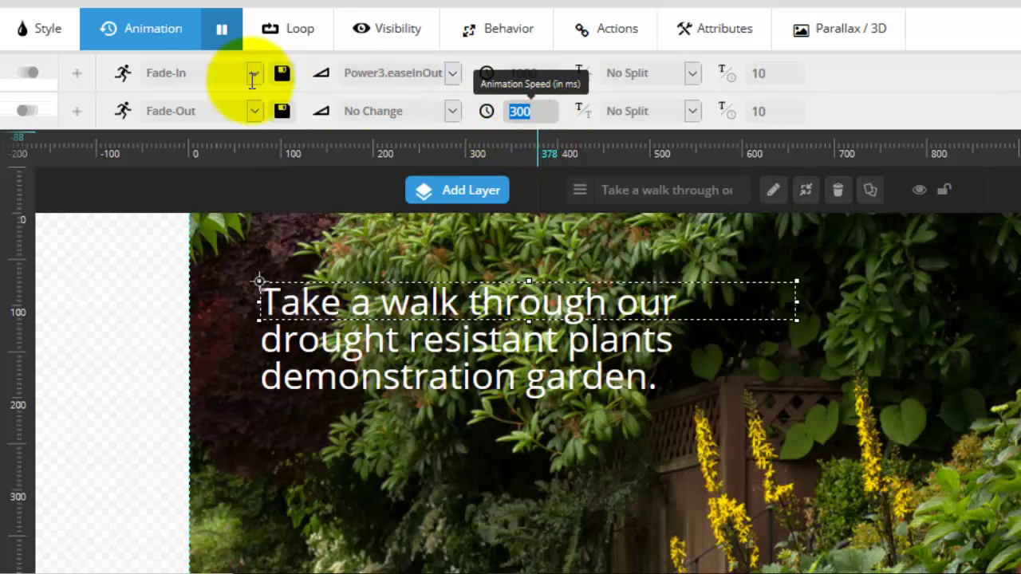
pyautogui.write('1000')
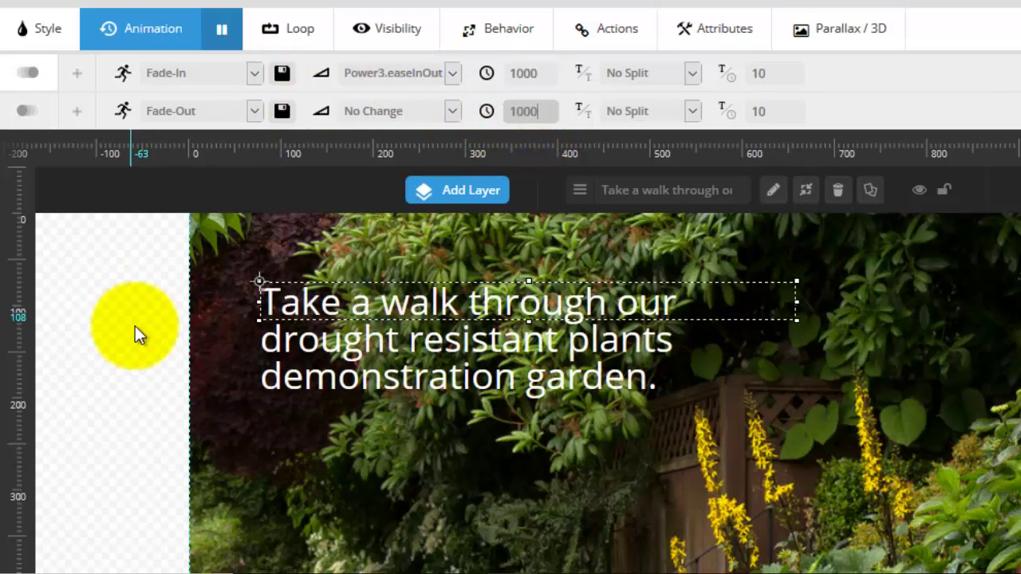
pyautogui.scroll(-6, 146, 399)
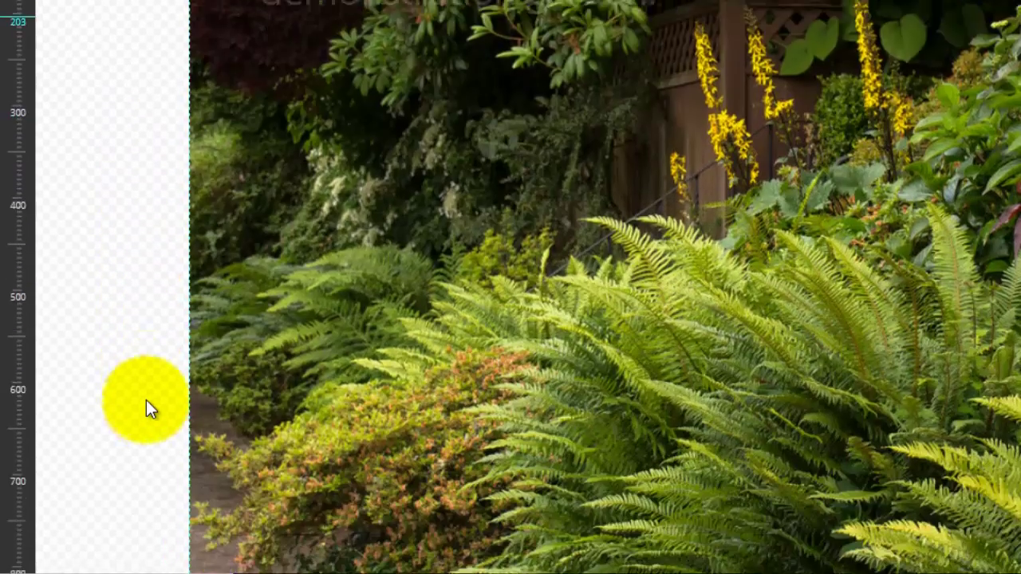
pyautogui.scroll(-1, 145, 400)
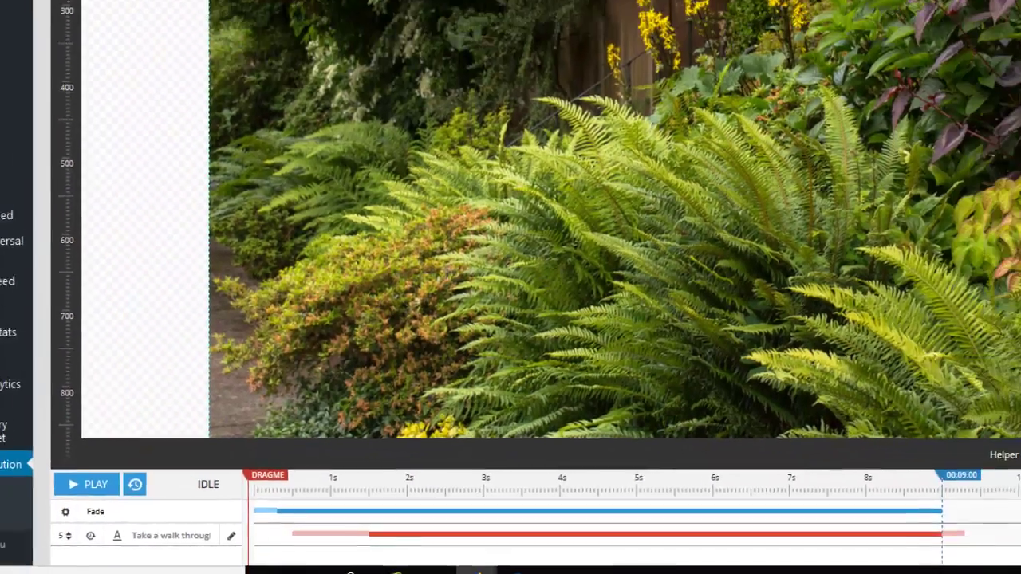
pyautogui.scroll(1, 281, 124)
pyautogui.scroll(-2, 284, 166)
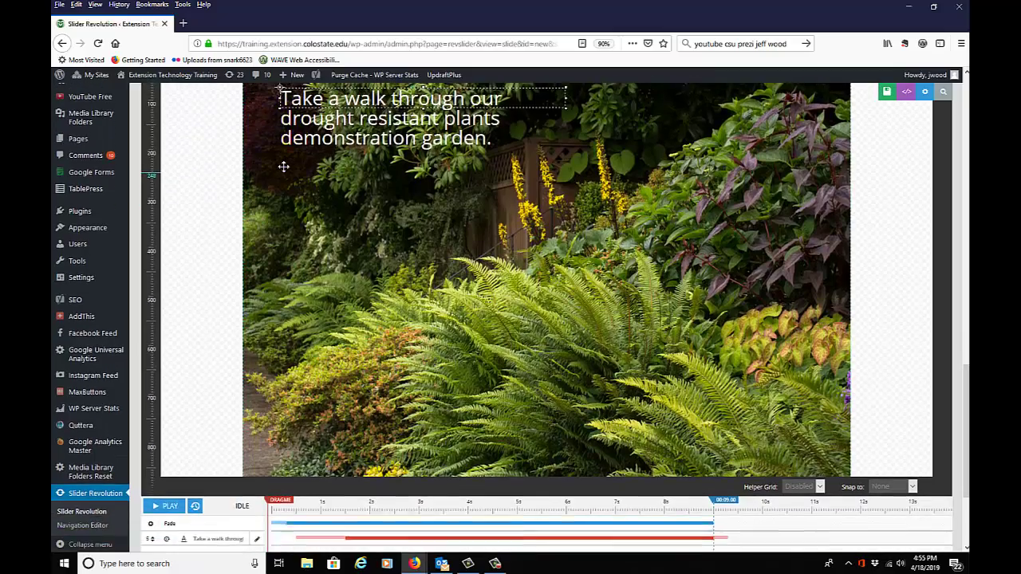
pyautogui.click(169, 501)
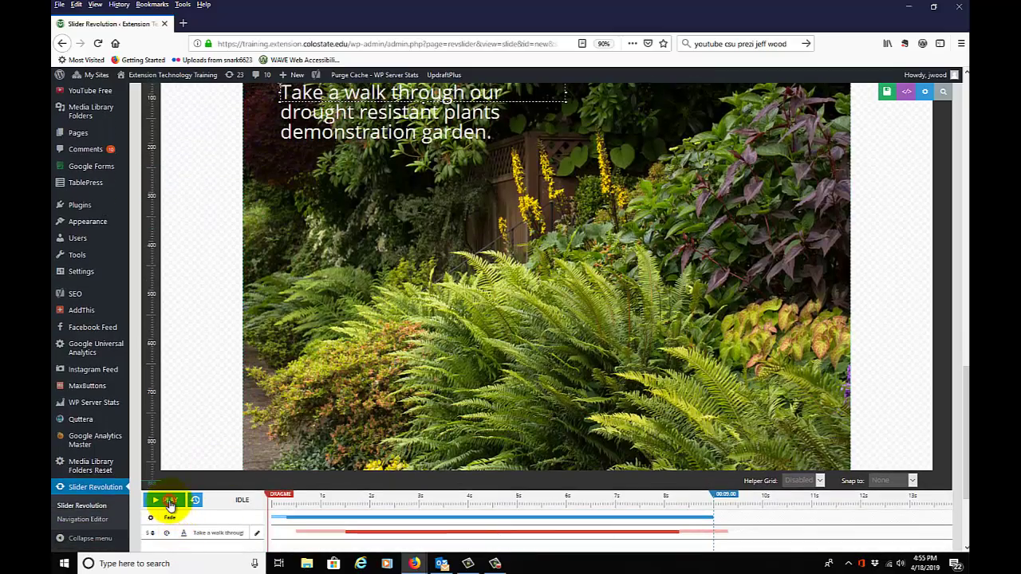
pyautogui.click(163, 500)
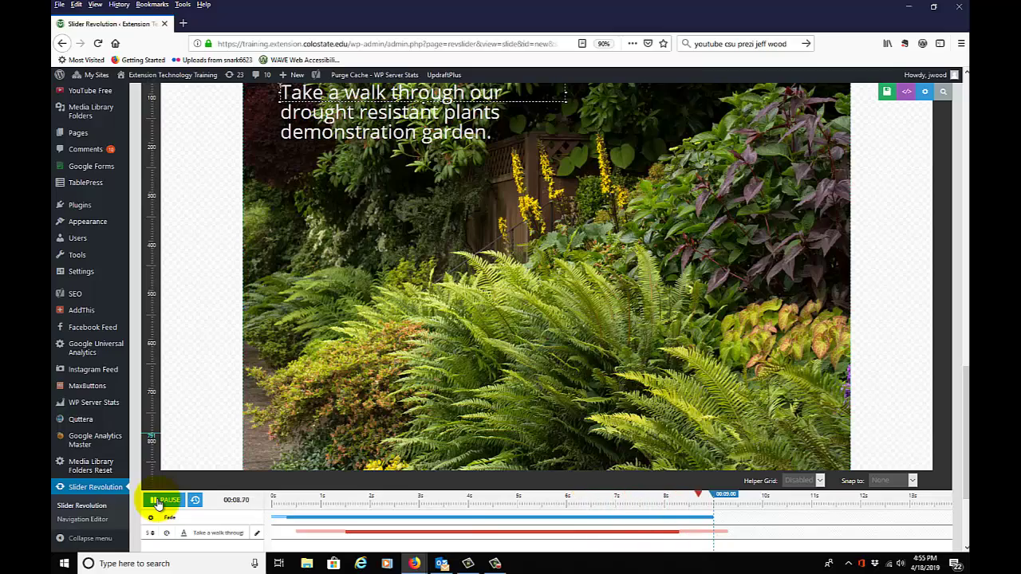
# Step: Try the Pendulum and Rotate loop animations on the text layer and set the loop back to Disabled
pyautogui.scroll(3, 193, 457)
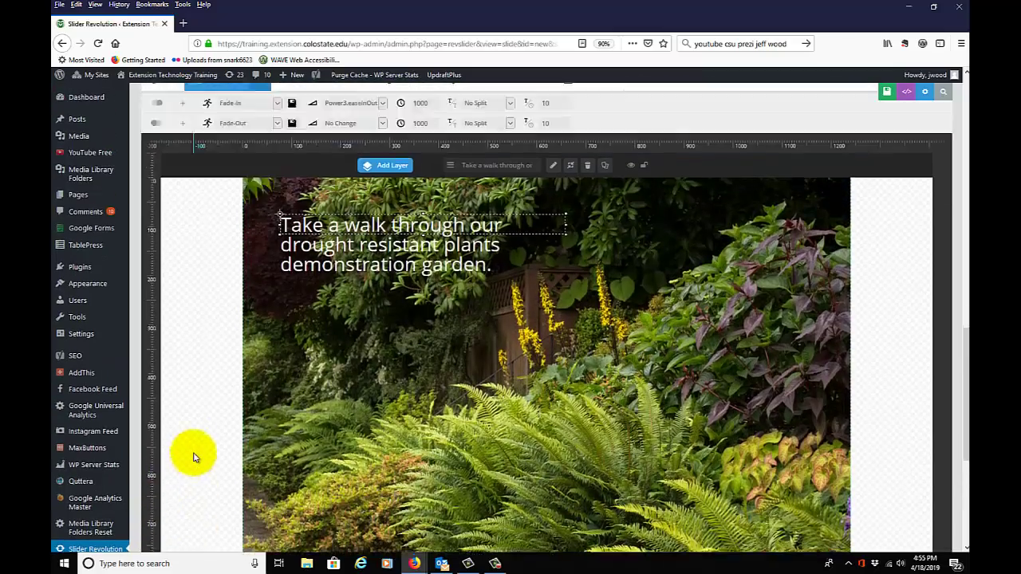
pyautogui.scroll(3, 193, 457)
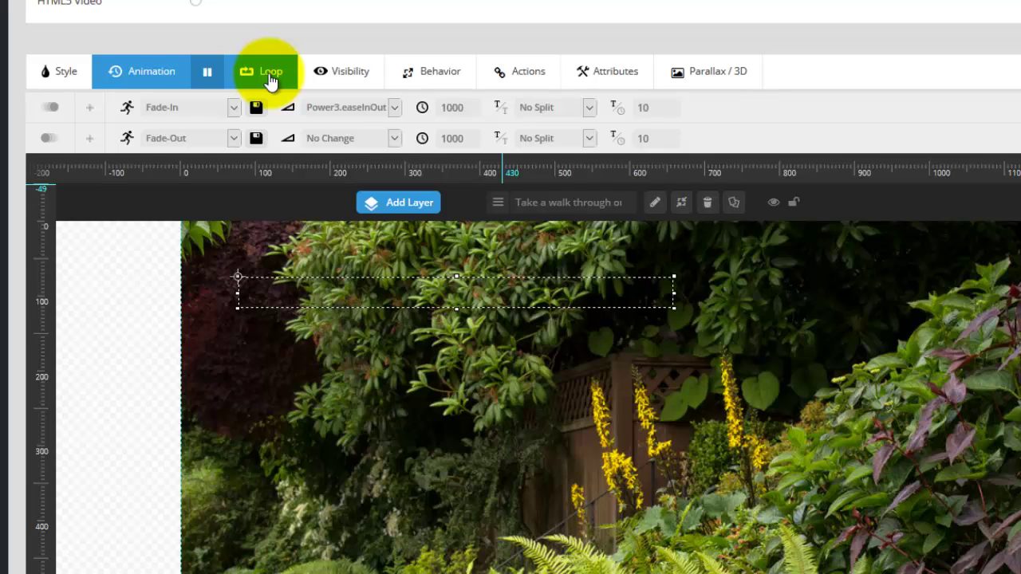
pyautogui.click(270, 74)
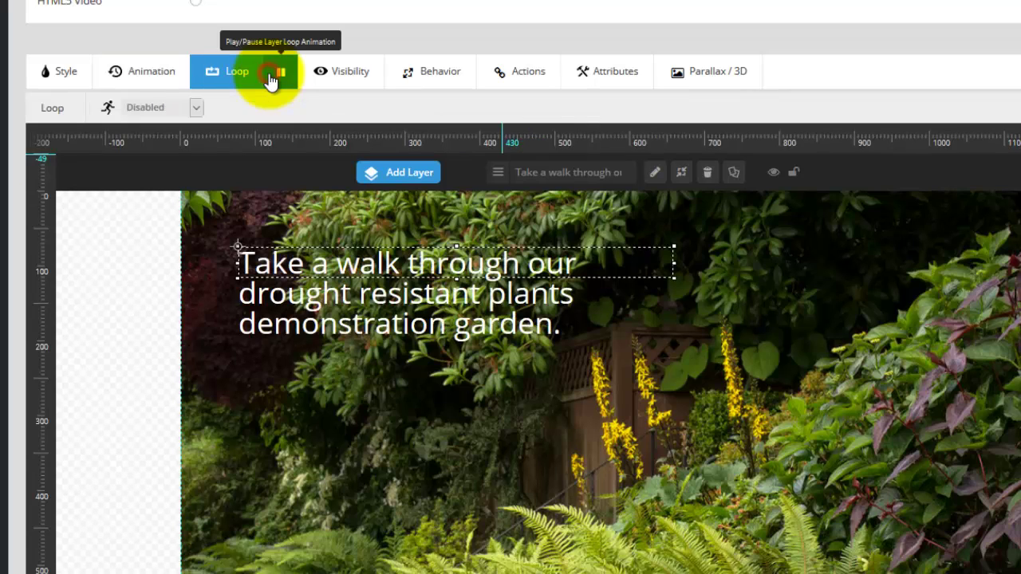
pyautogui.click(196, 111)
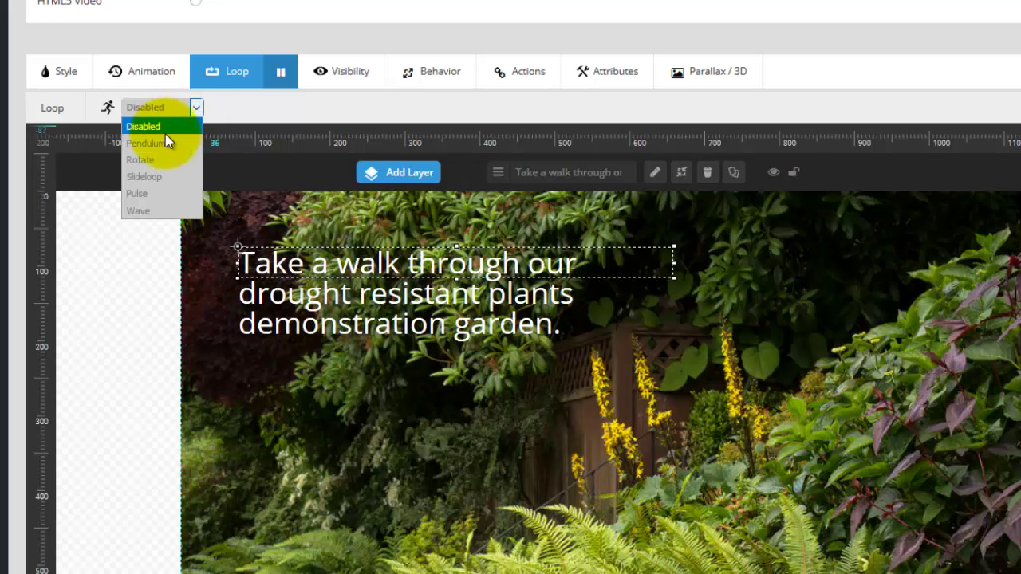
pyautogui.click(159, 143)
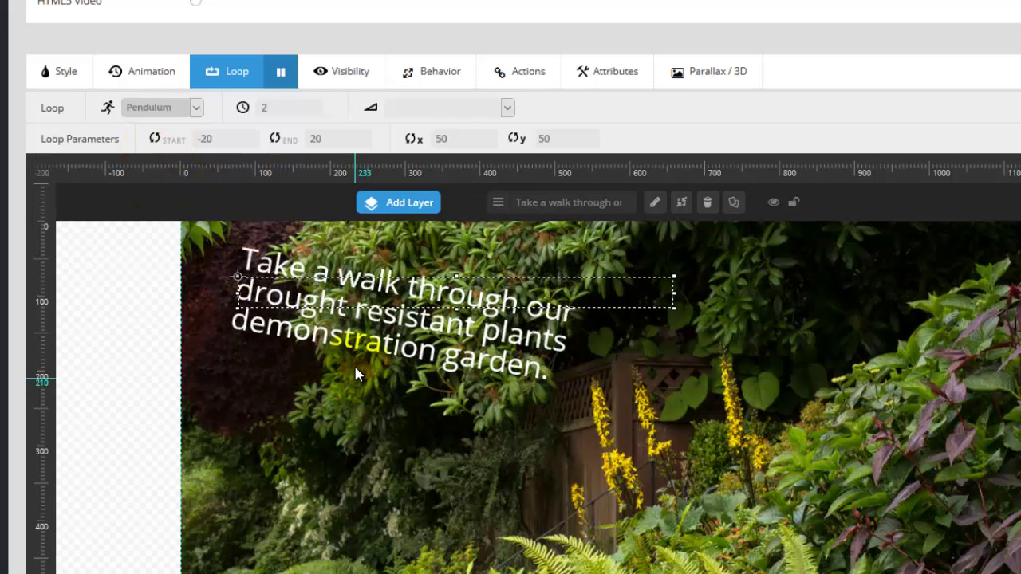
pyautogui.click(196, 108)
pyautogui.click(162, 160)
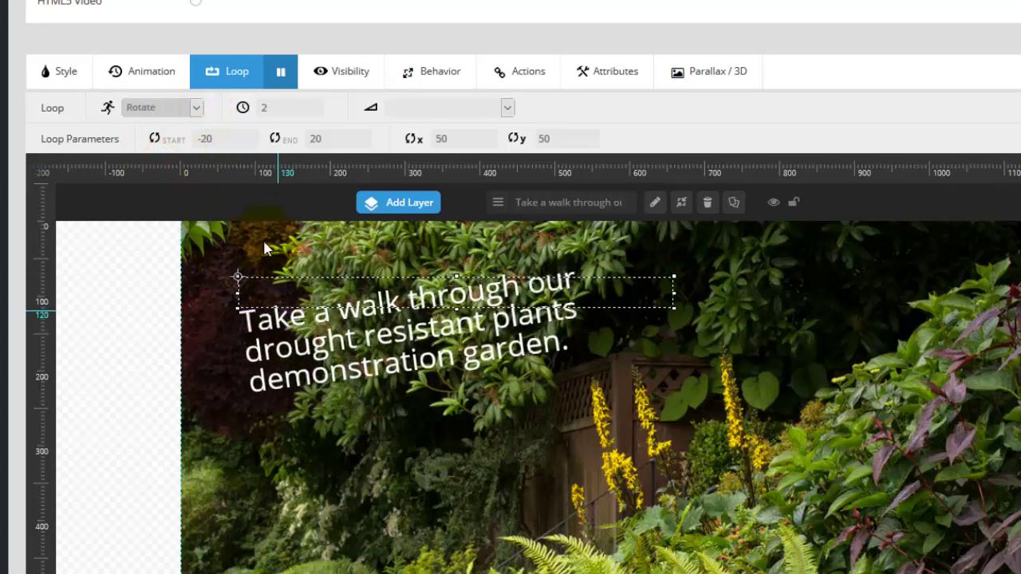
pyautogui.click(199, 108)
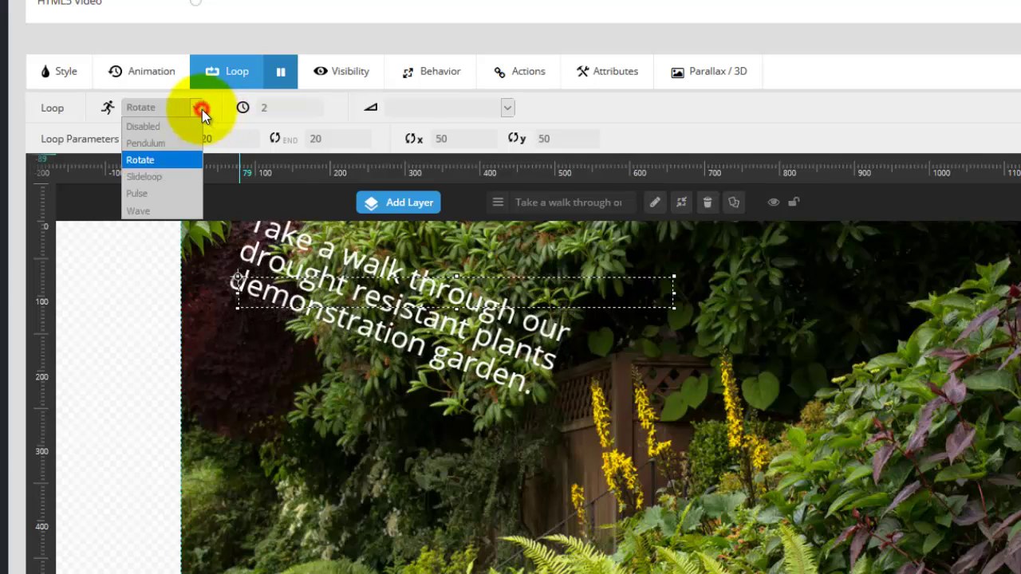
pyautogui.click(144, 126)
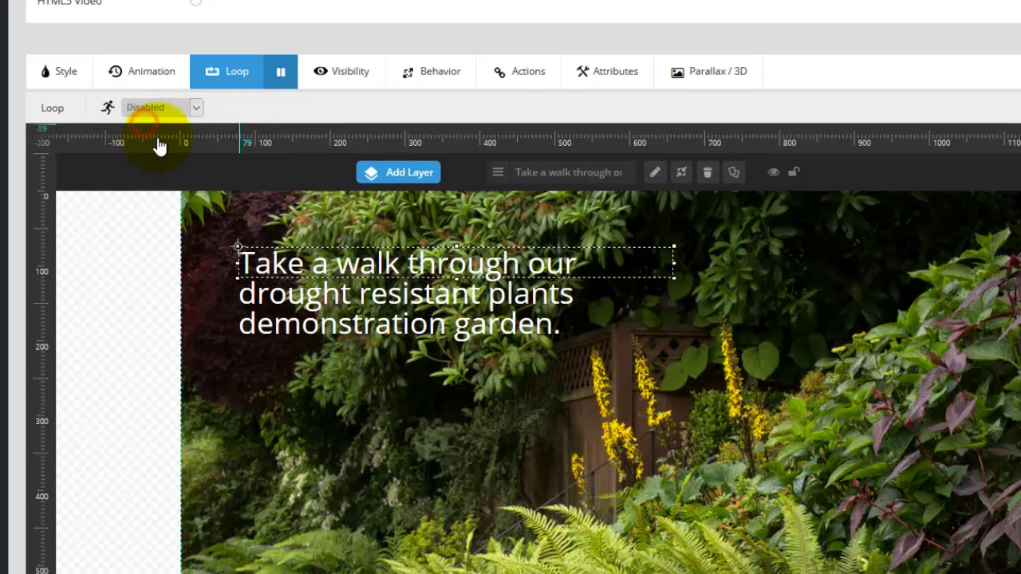
# Step: Turn off the text layer's visibility on mobile phones
pyautogui.click(351, 79)
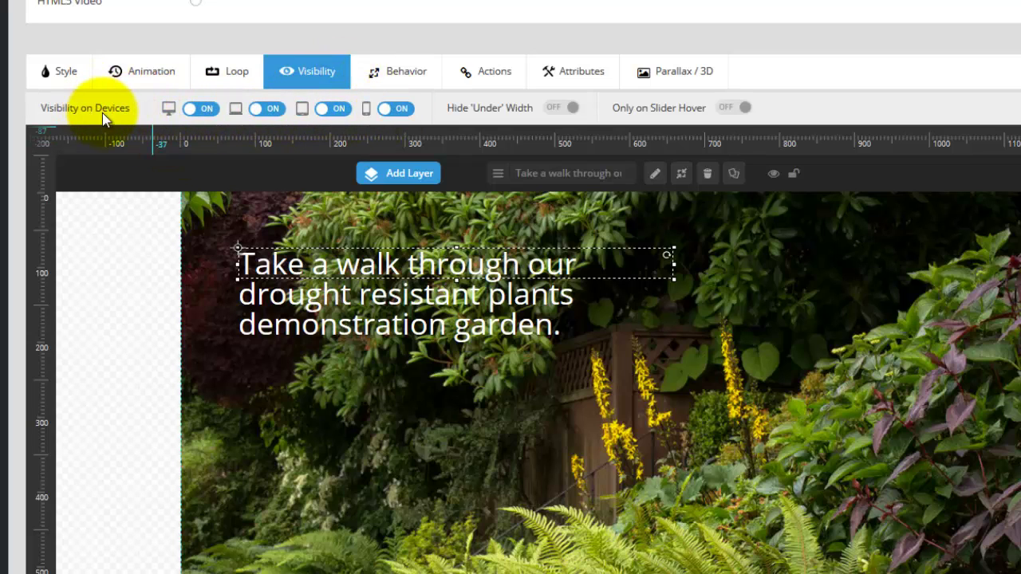
pyautogui.click(399, 110)
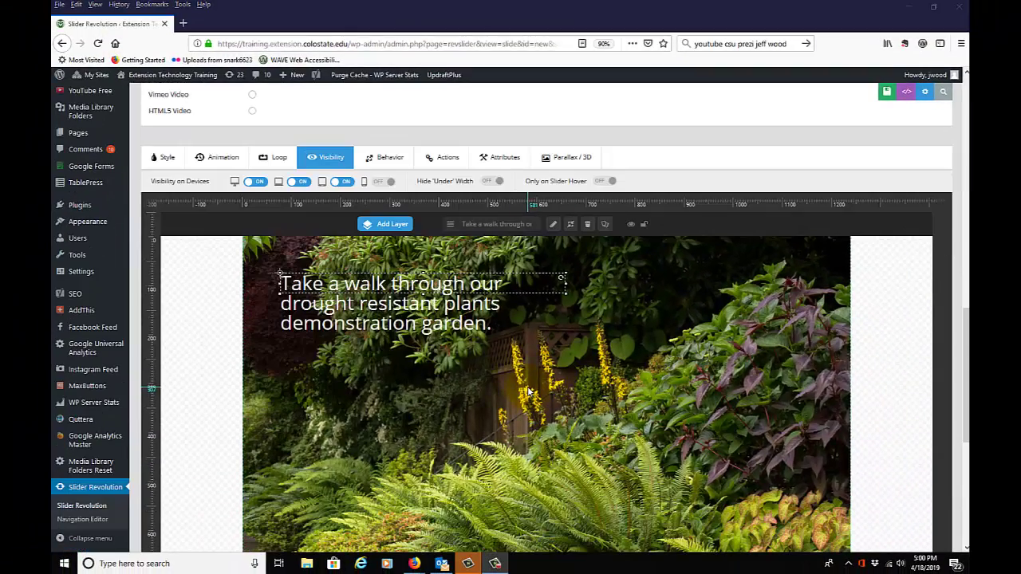
# Step: Add a blank second slide to the demo garden slider, leaving the current slide's page without saving
pyautogui.scroll(4, 527, 390)
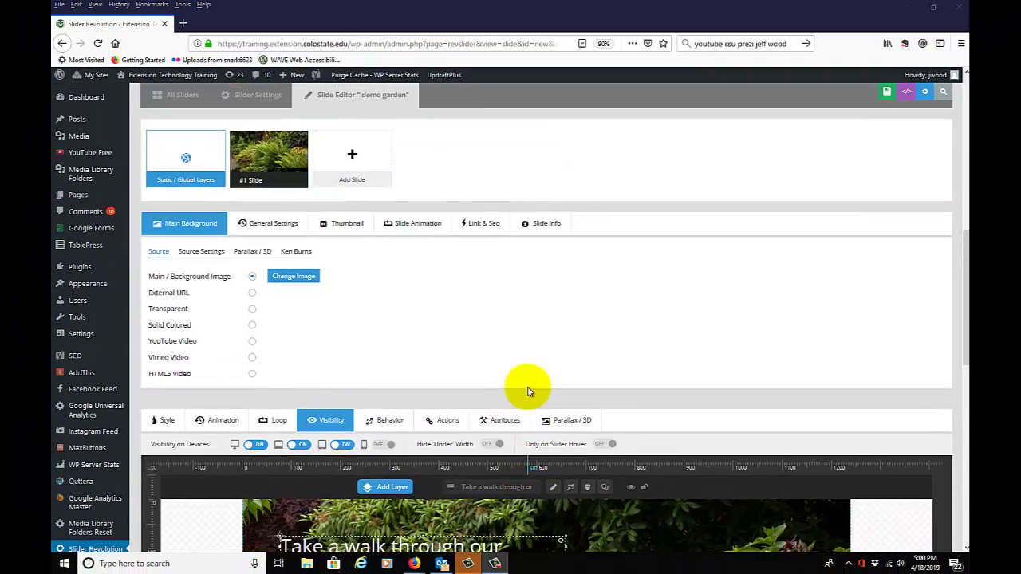
pyautogui.scroll(1, 527, 391)
pyautogui.moveTo(341, 225)
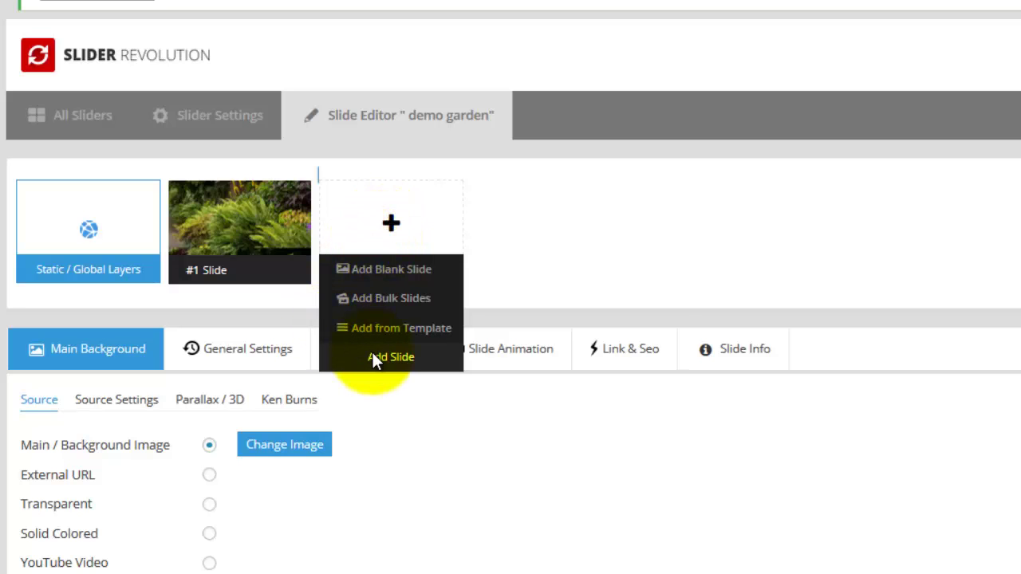
pyautogui.click(393, 268)
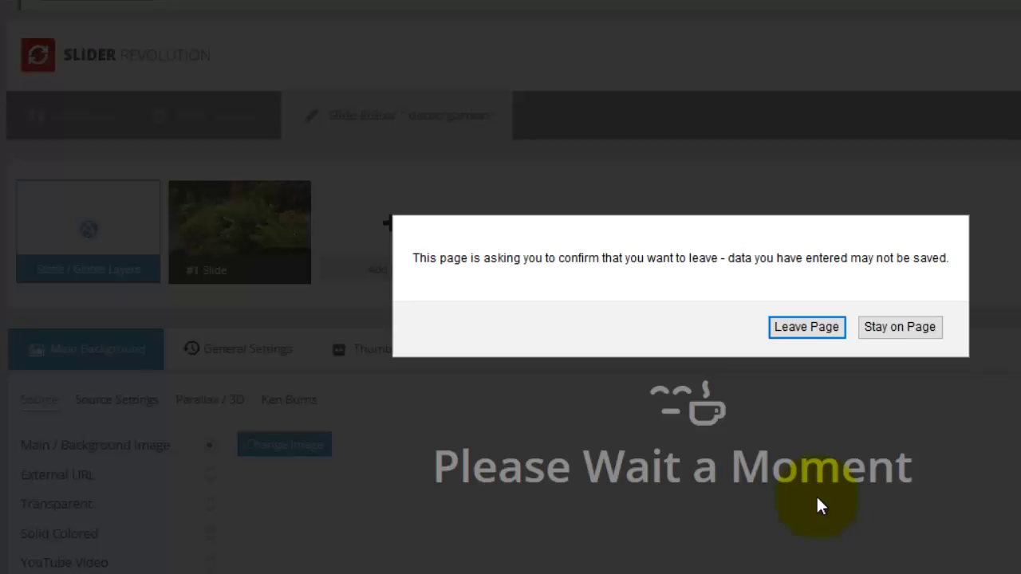
pyautogui.click(806, 327)
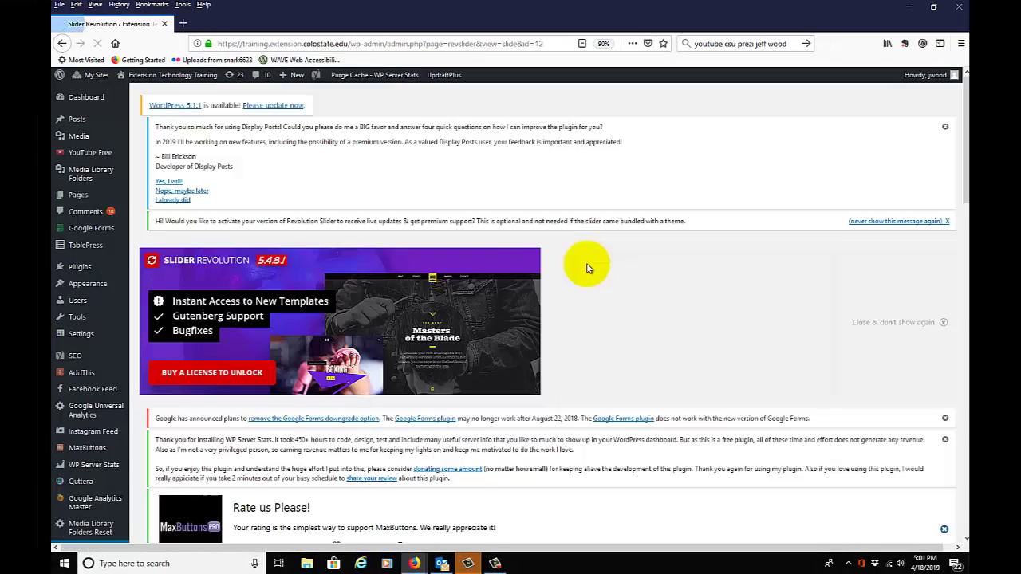
# Step: Set slide #2's main background to the image full-sun-garden-ideas.jpg from the media library
pyautogui.scroll(-5, 586, 267)
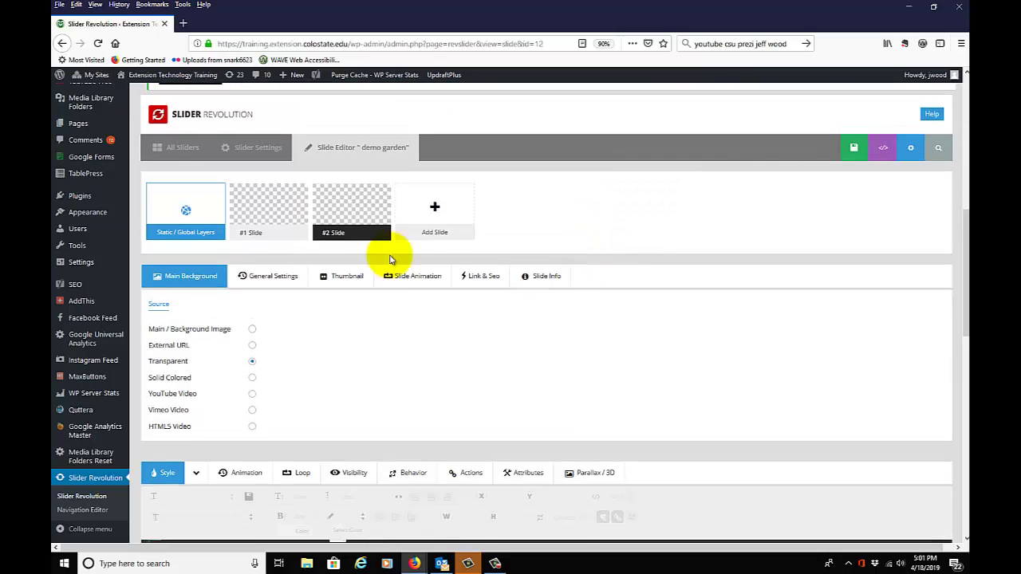
pyautogui.moveTo(358, 227)
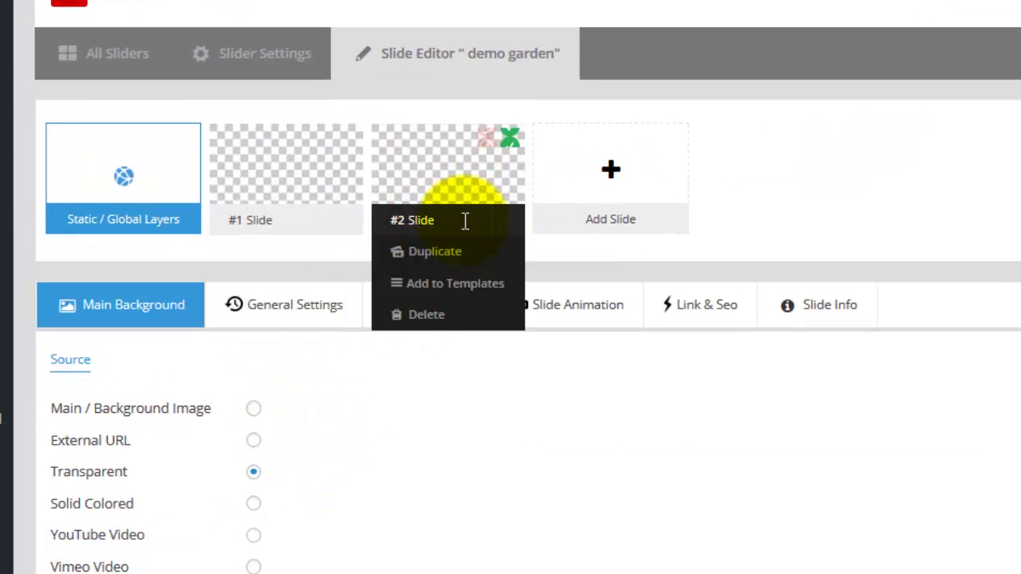
pyautogui.click(253, 411)
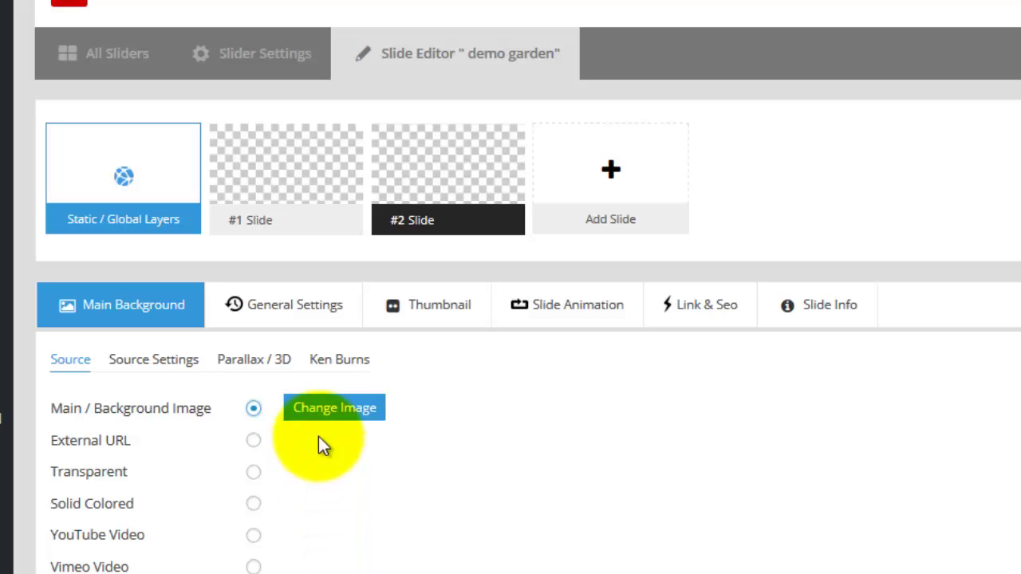
pyautogui.click(334, 410)
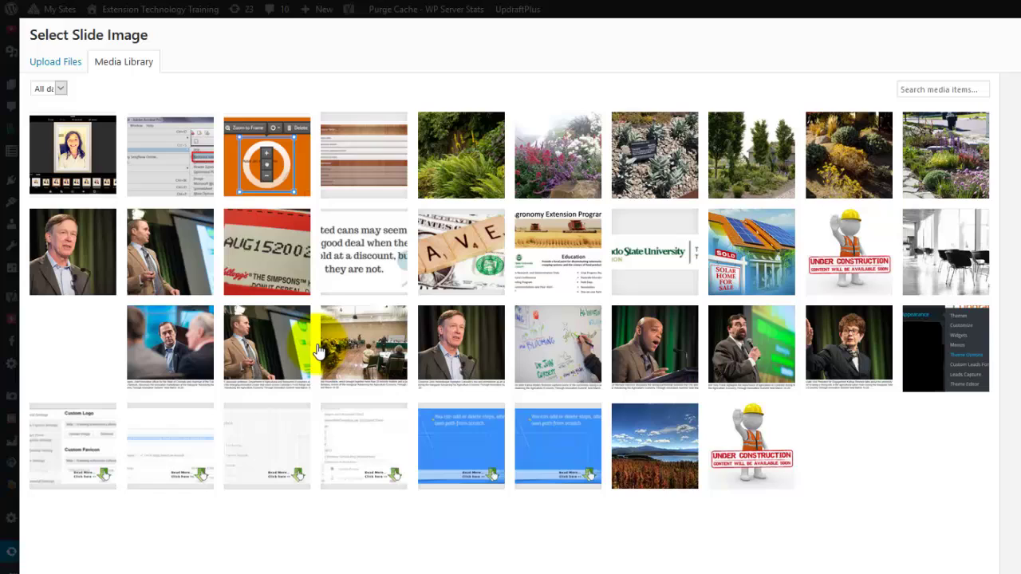
pyautogui.click(562, 160)
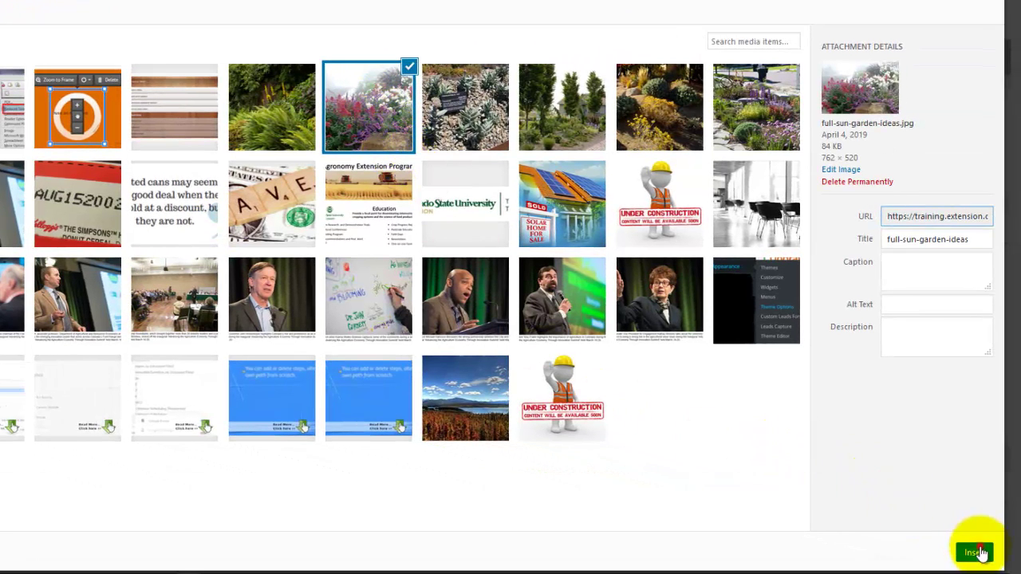
pyautogui.click(984, 549)
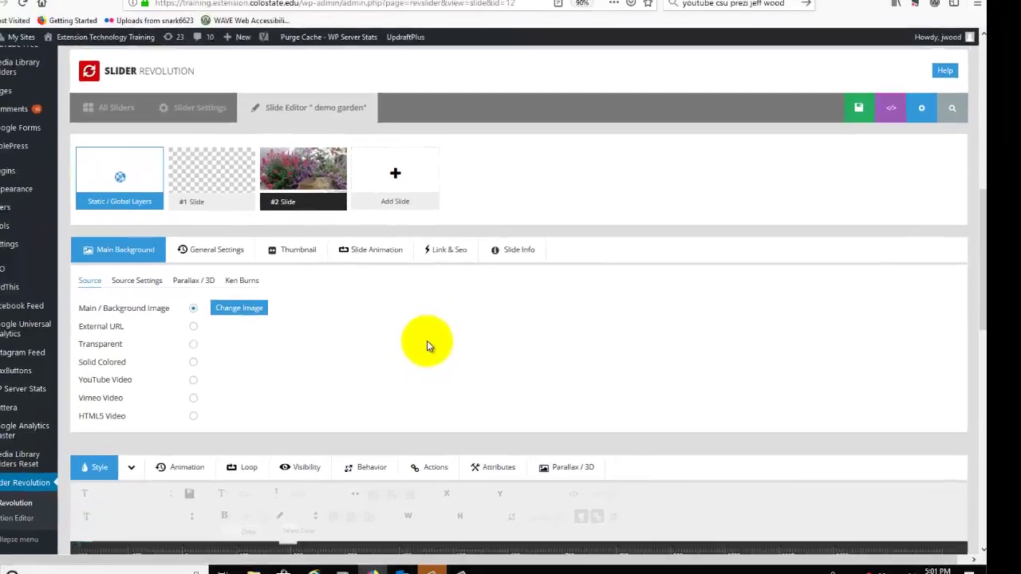
# Step: Add a text layer to slide #2 reading "Learn more about sustainable gardening today!"
pyautogui.scroll(-3, 447, 343)
pyautogui.scroll(-5, 463, 351)
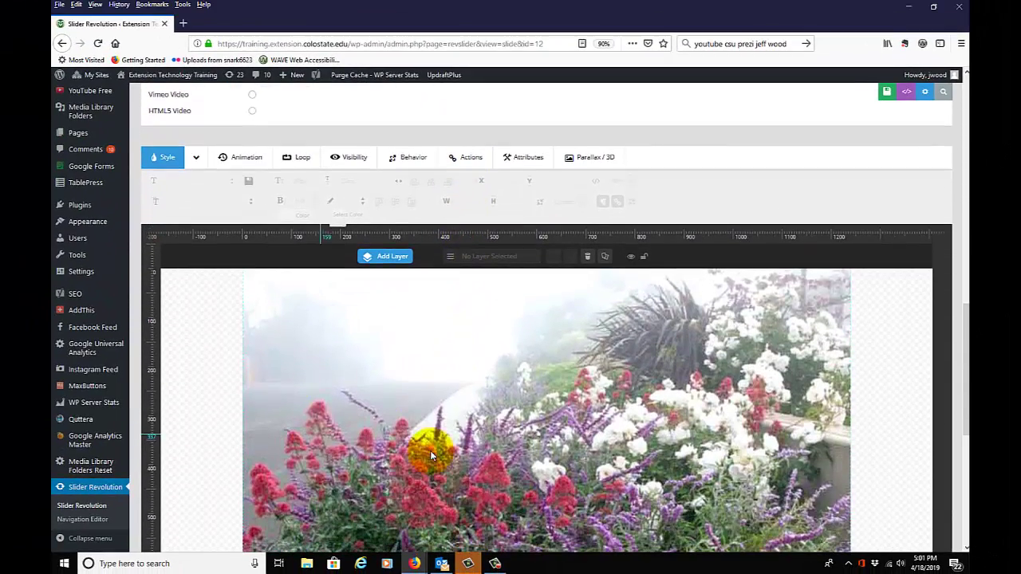
pyautogui.scroll(-5, 425, 400)
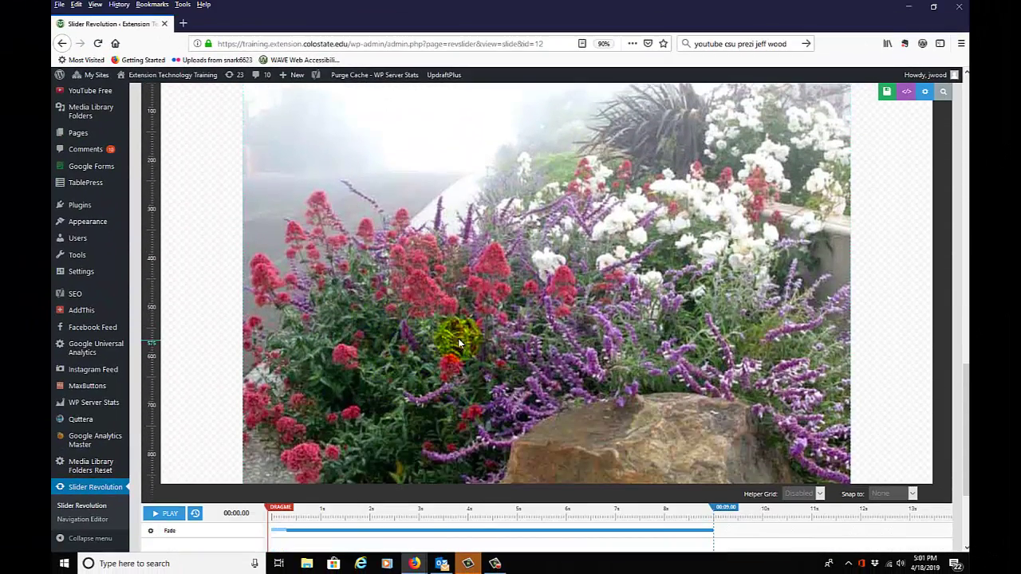
pyautogui.scroll(2, 459, 343)
pyautogui.scroll(2, 388, 319)
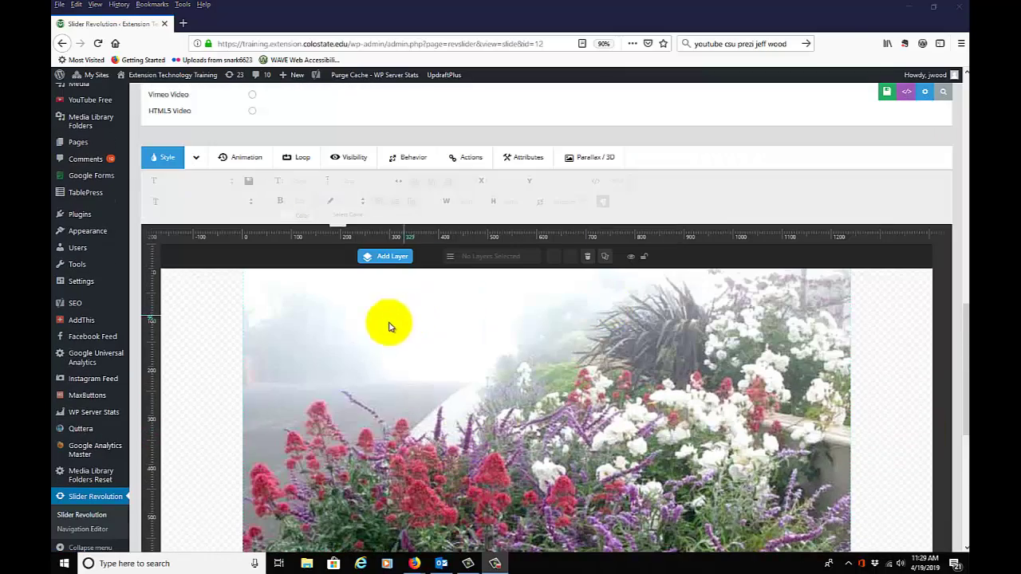
pyautogui.moveTo(375, 256)
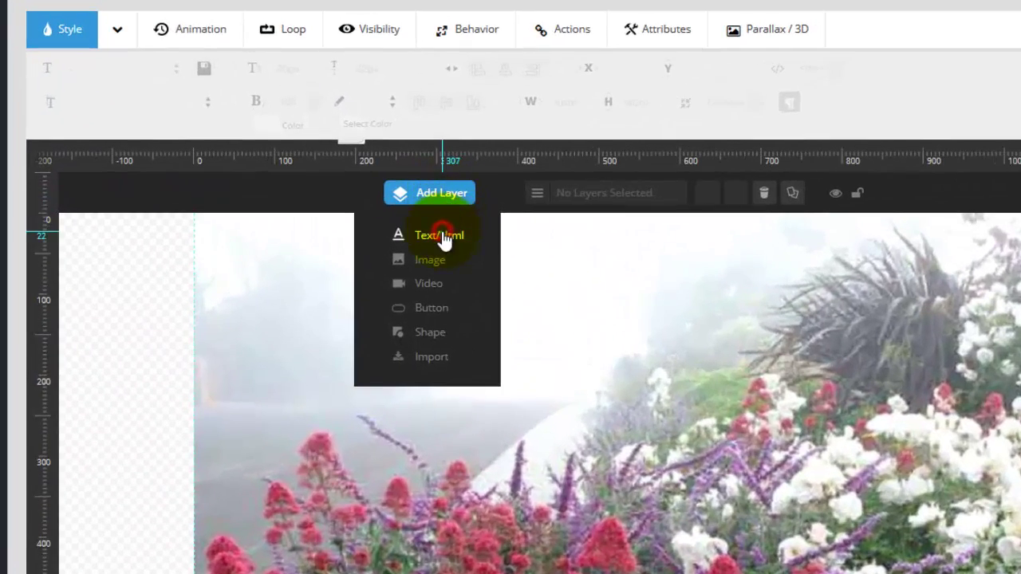
pyautogui.click(440, 236)
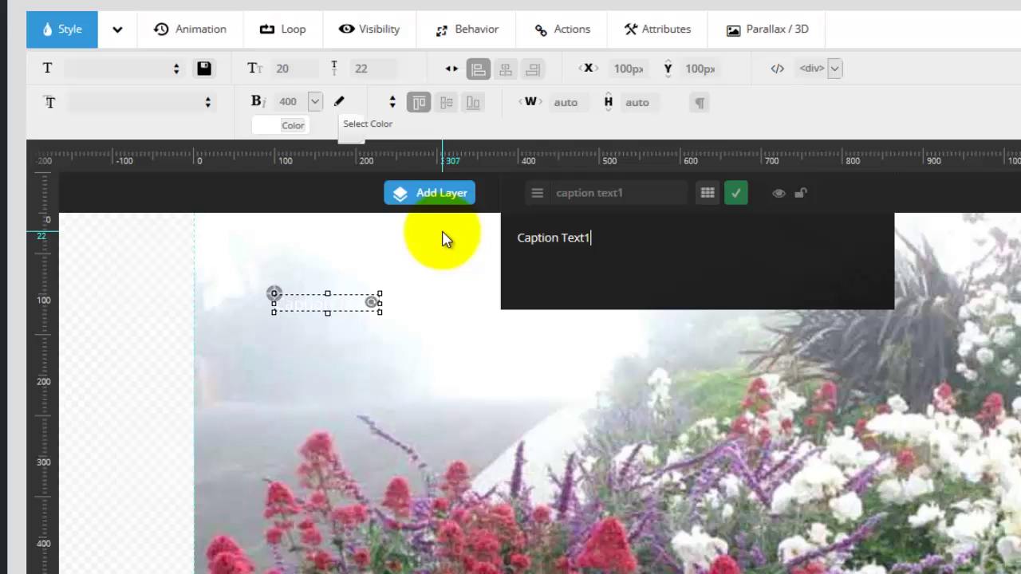
pyautogui.tripleClick(613, 241)
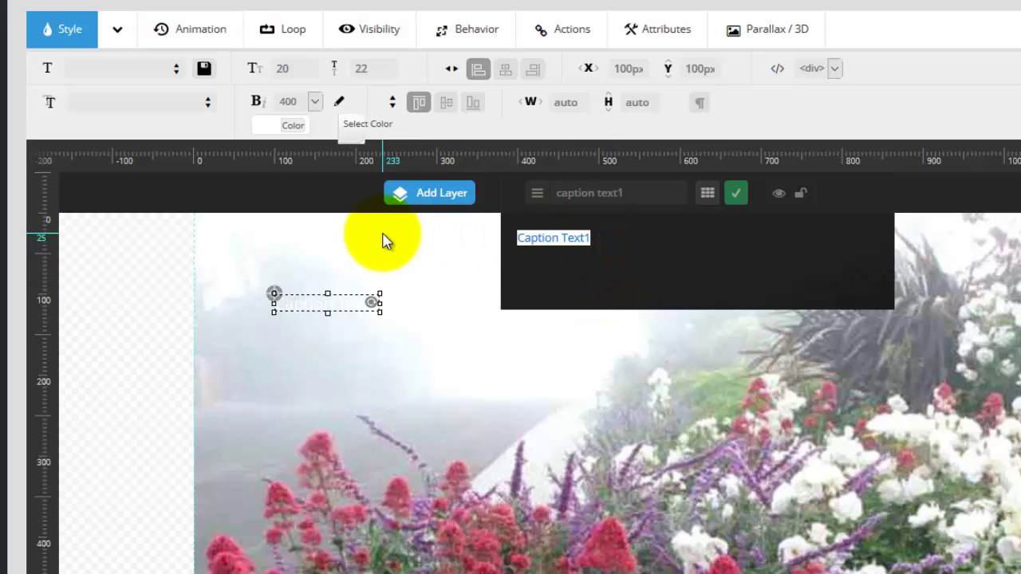
pyautogui.write('Learn more about sustainable gardening today!')
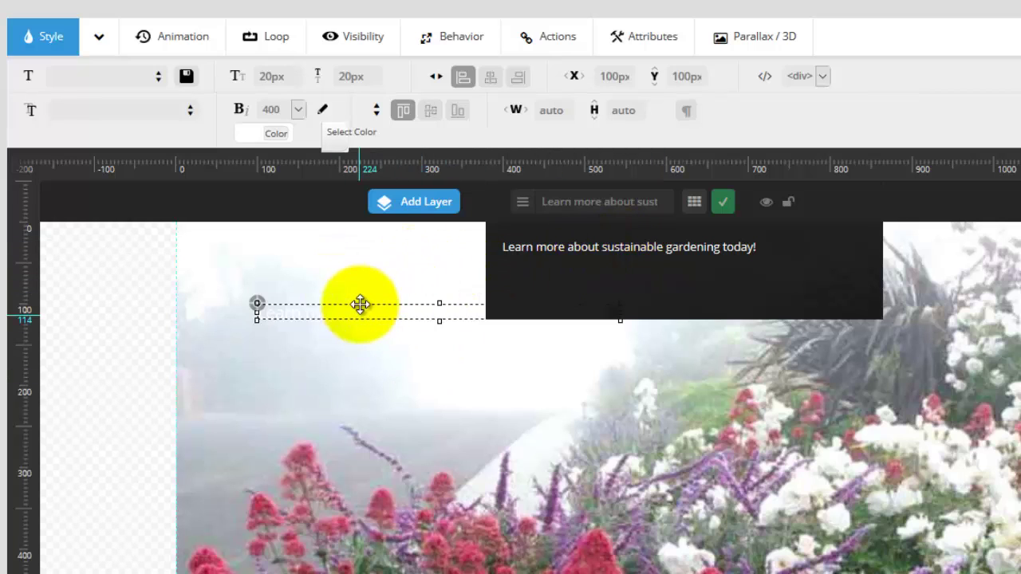
pyautogui.moveTo(535, 248); pyautogui.dragTo(598, 248)
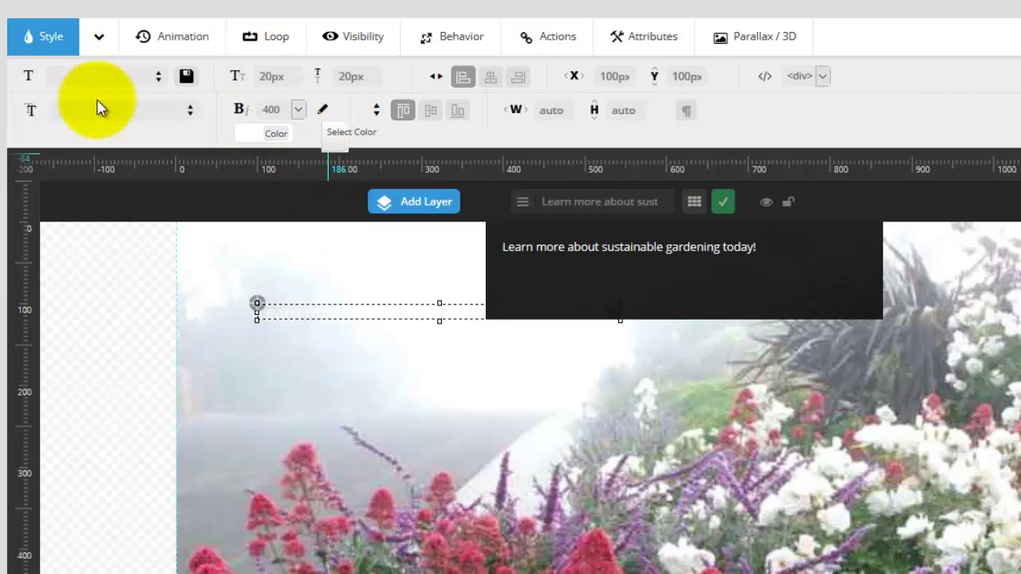
# Step: Set the font colour of slide #2's text layer to black (000)
pyautogui.click(192, 112)
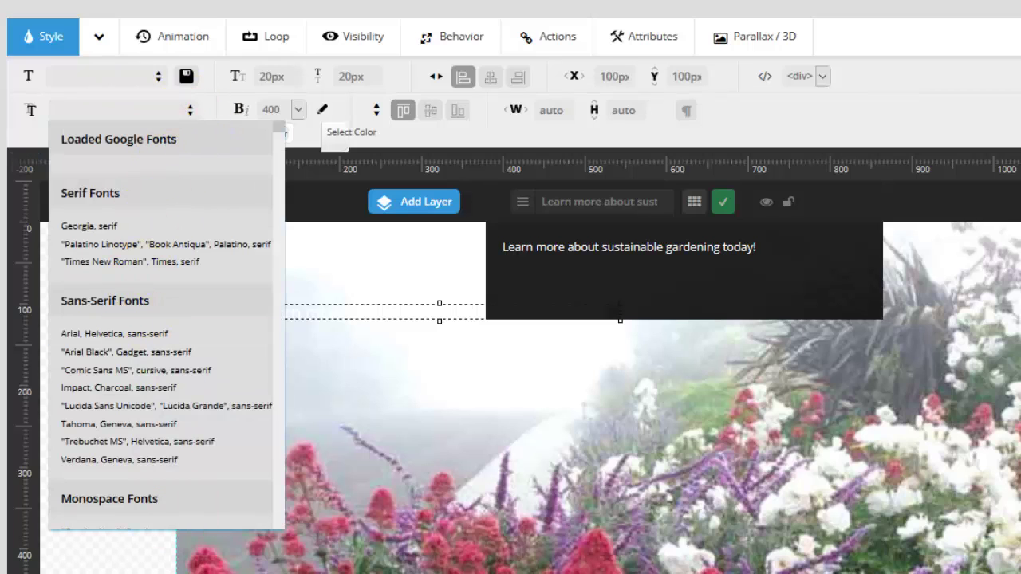
pyautogui.press('Escape')
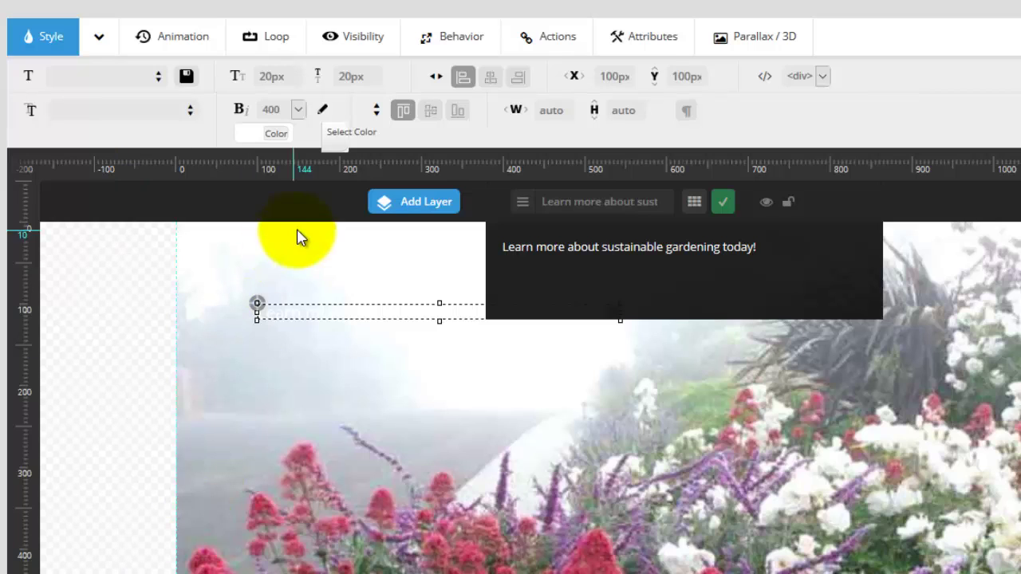
pyautogui.click(337, 132)
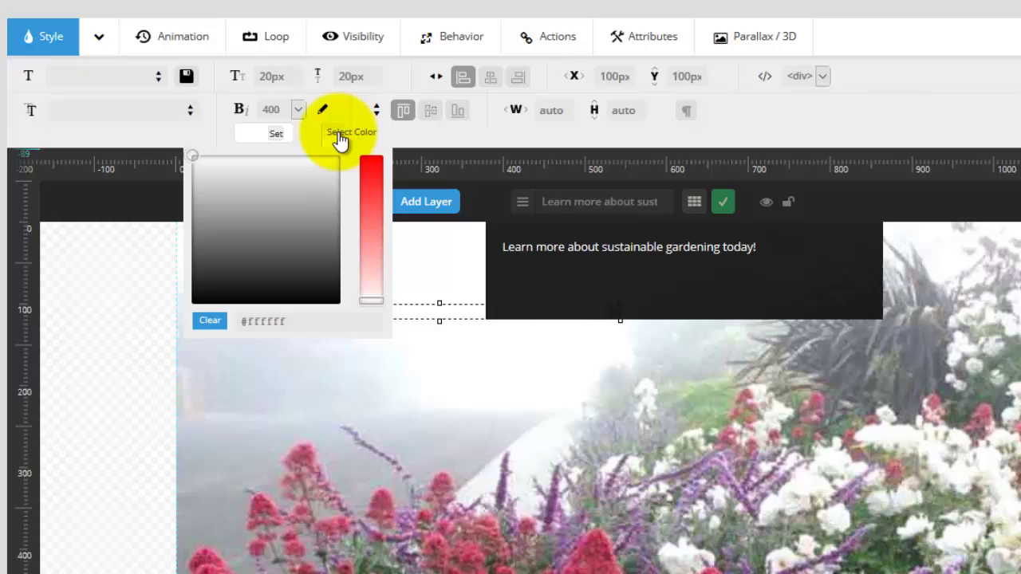
pyautogui.click(197, 294)
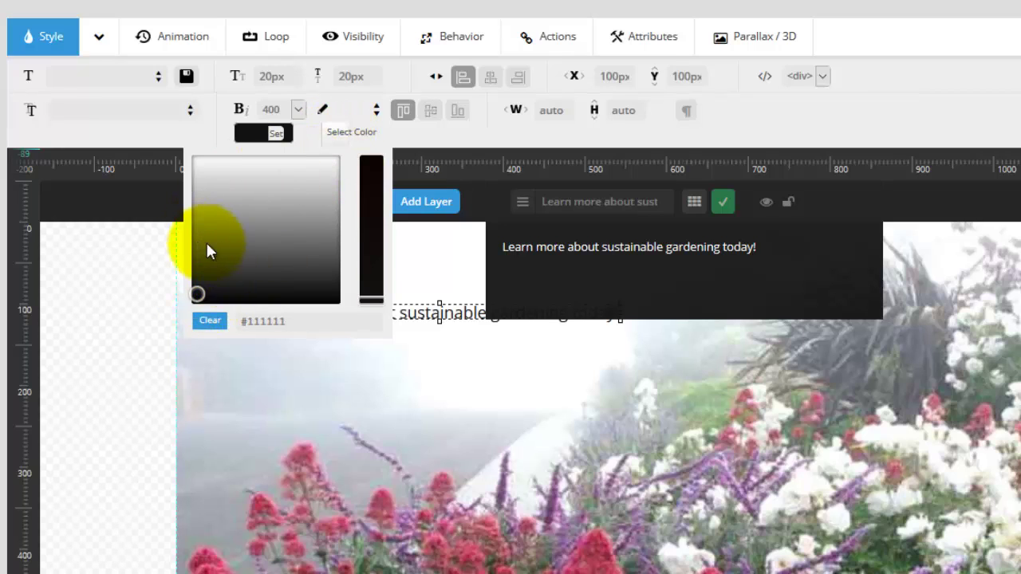
pyautogui.moveTo(305, 320); pyautogui.dragTo(152, 349)
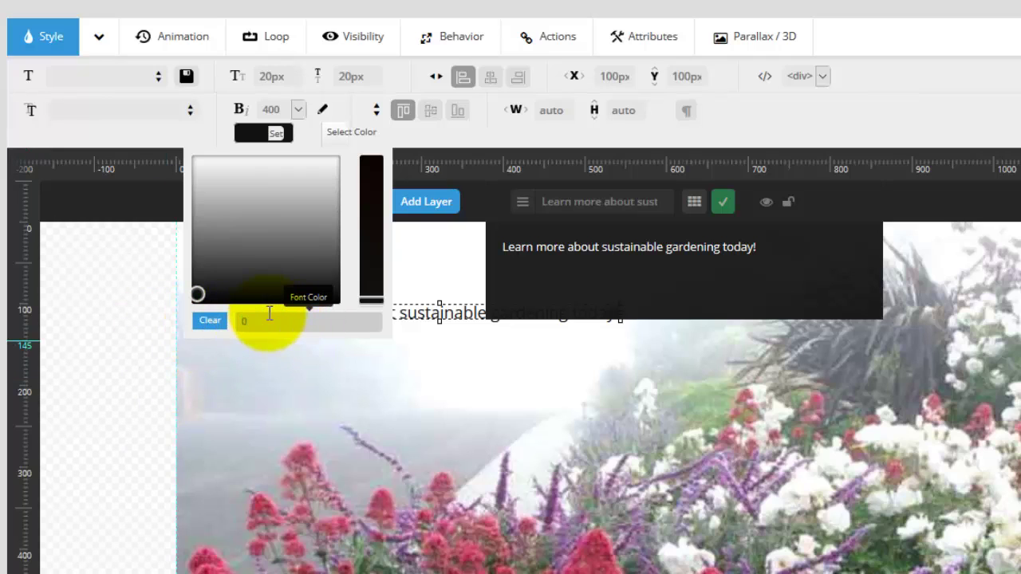
pyautogui.write('000')
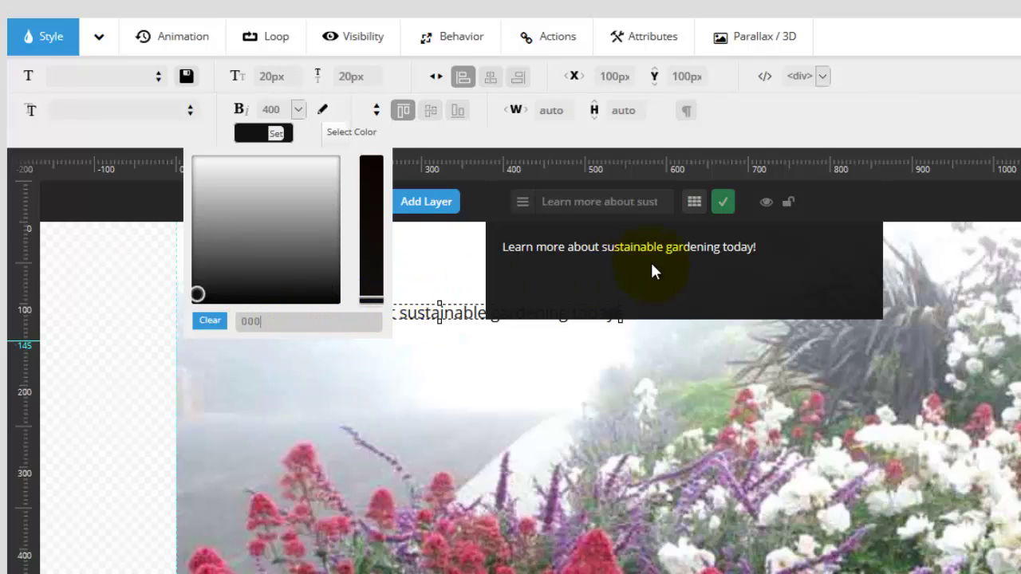
pyautogui.press('Return')
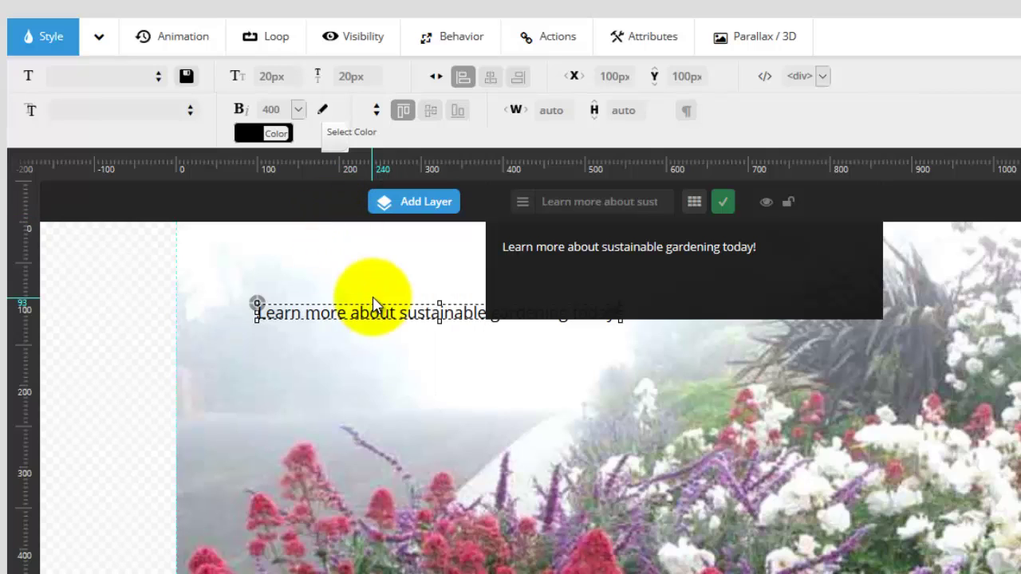
# Step: Set the text layer's font size and line height to 40 px each
pyautogui.doubleClick(289, 72)
pyautogui.write('40')
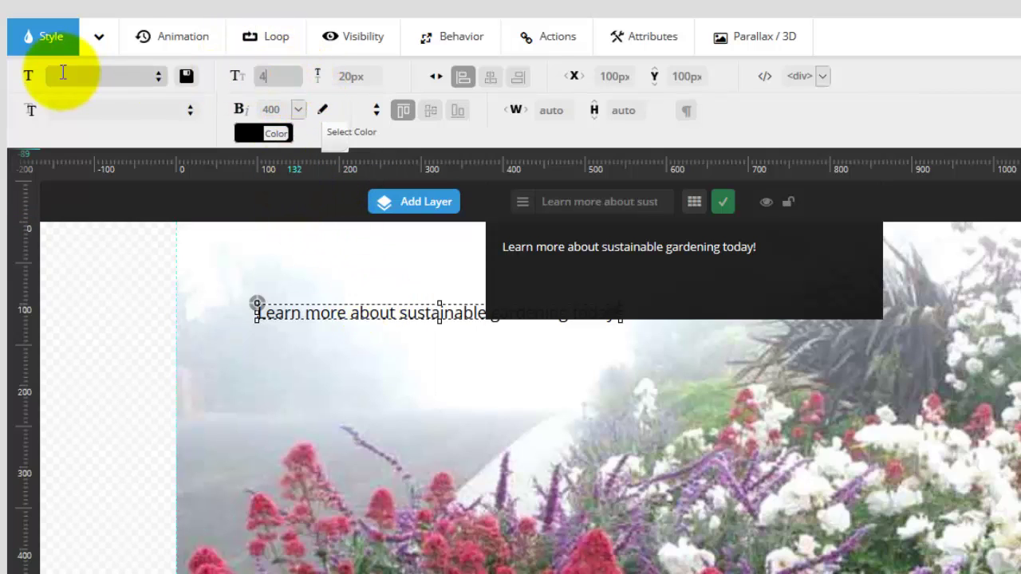
pyautogui.doubleClick(363, 74)
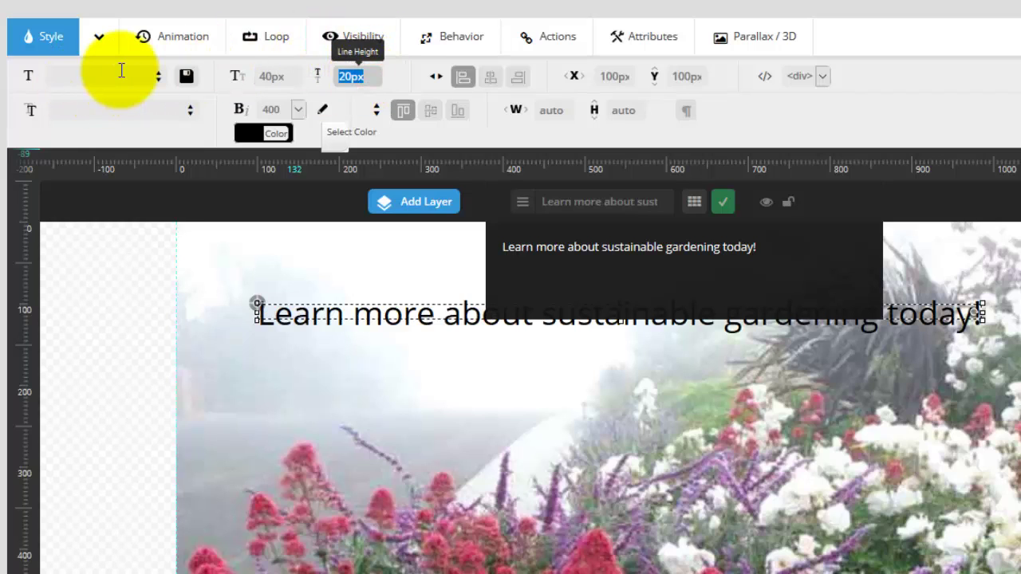
pyautogui.write('40')
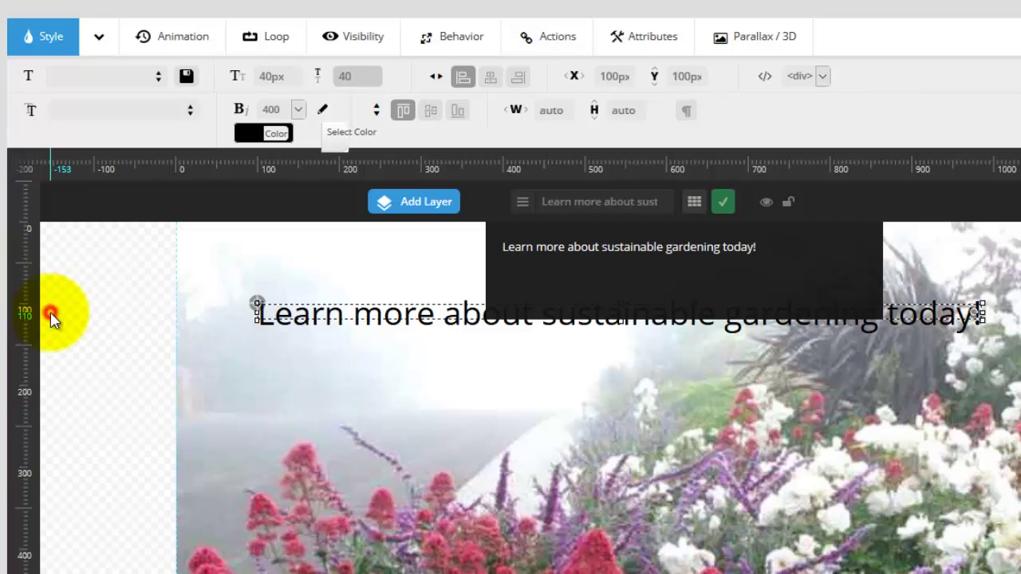
pyautogui.click(50, 317)
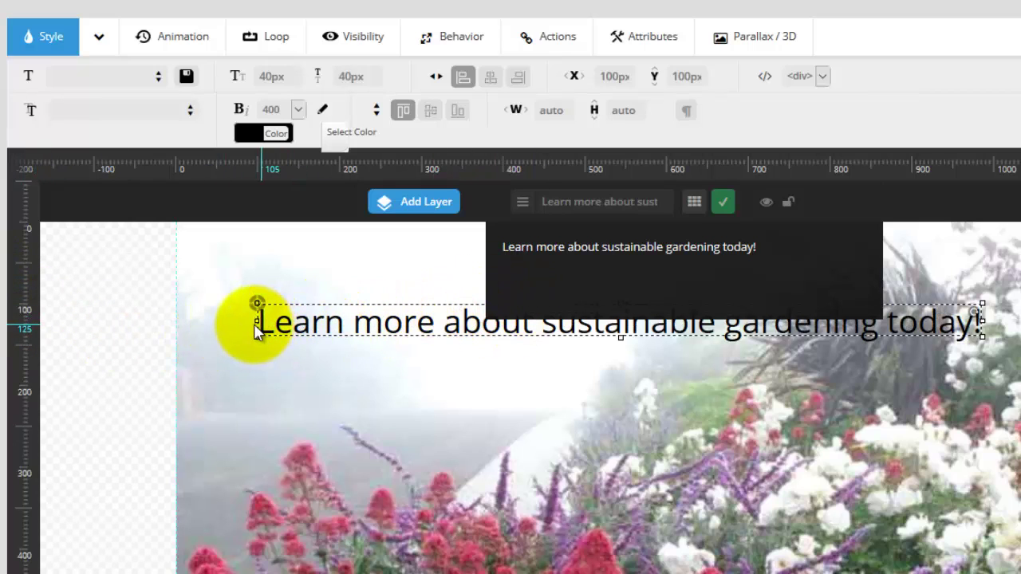
# Step: Narrow the text layer to about 561 px wide so it wraps onto two lines, and move it to about X 74 px, Y 81 px
pyautogui.moveTo(254, 321); pyautogui.dragTo(519, 337)
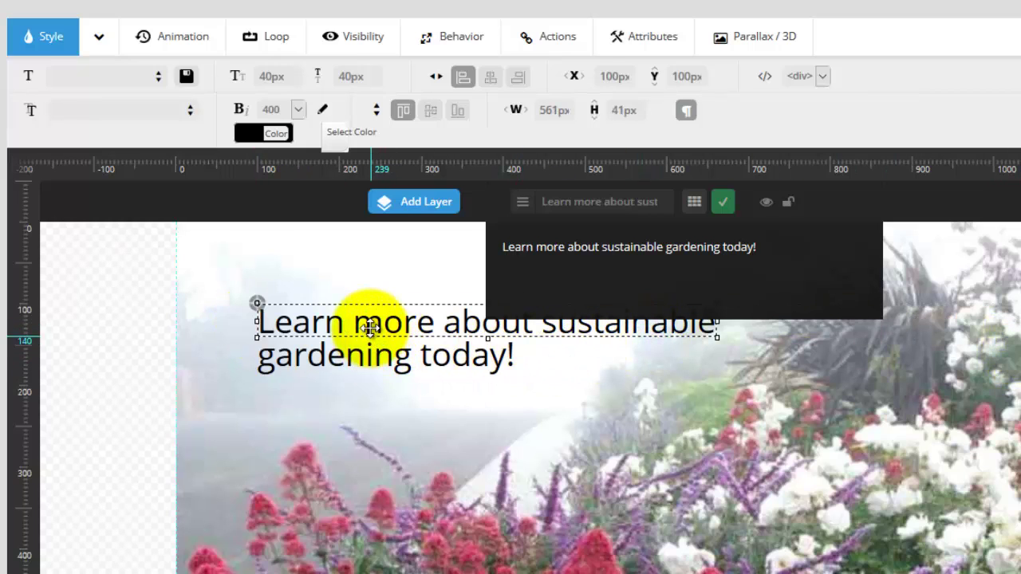
pyautogui.moveTo(372, 326)
pyautogui.mouseDown()
pyautogui.moveTo(331, 305)
pyautogui.moveTo(366, 311)
pyautogui.mouseUp()
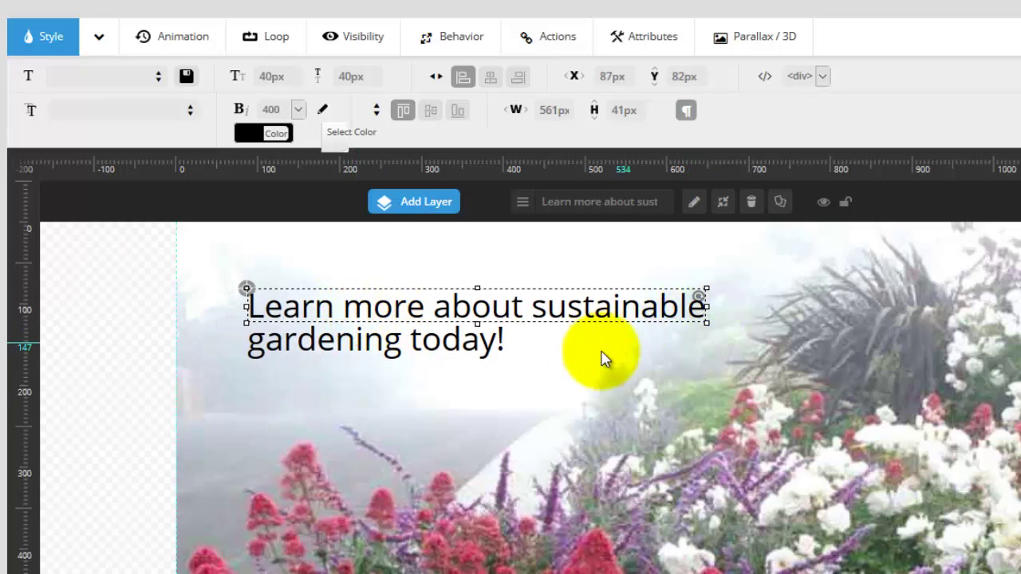
pyautogui.moveTo(513, 315); pyautogui.dragTo(499, 310)
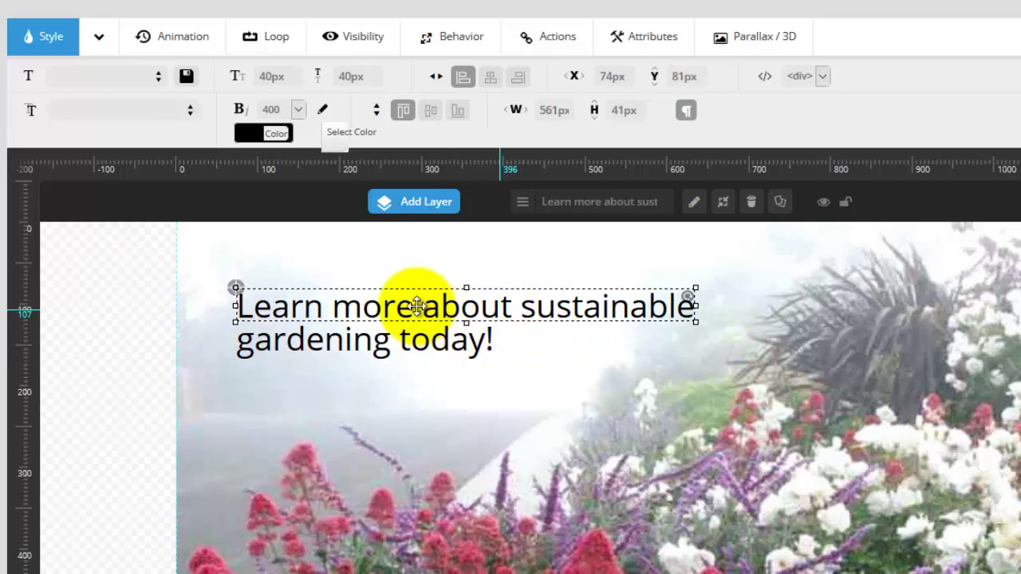
# Step: Set the text layer's Fade-In and Fade-Out animation durations to 1000 each
pyautogui.click(175, 40)
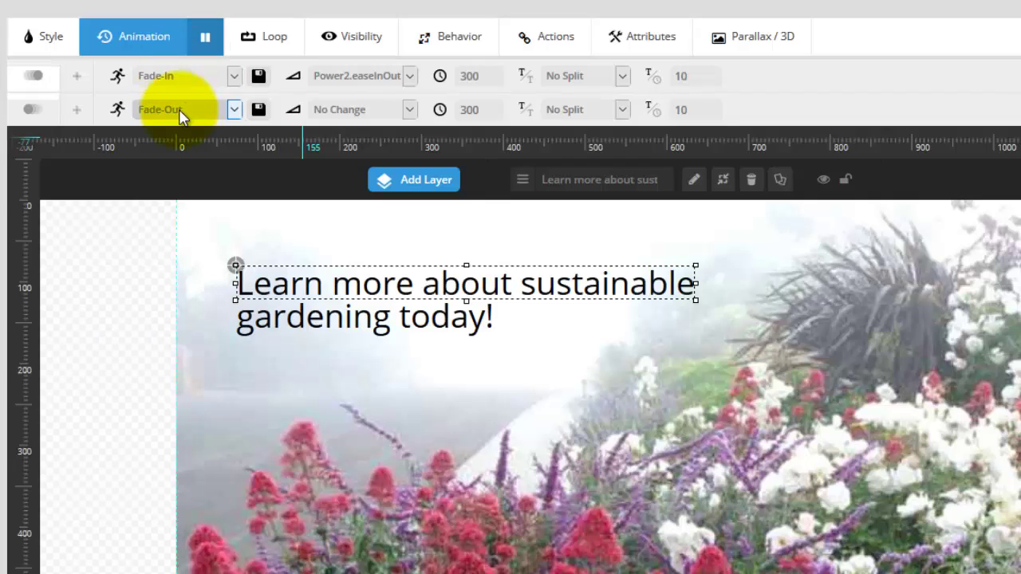
pyautogui.click(232, 111)
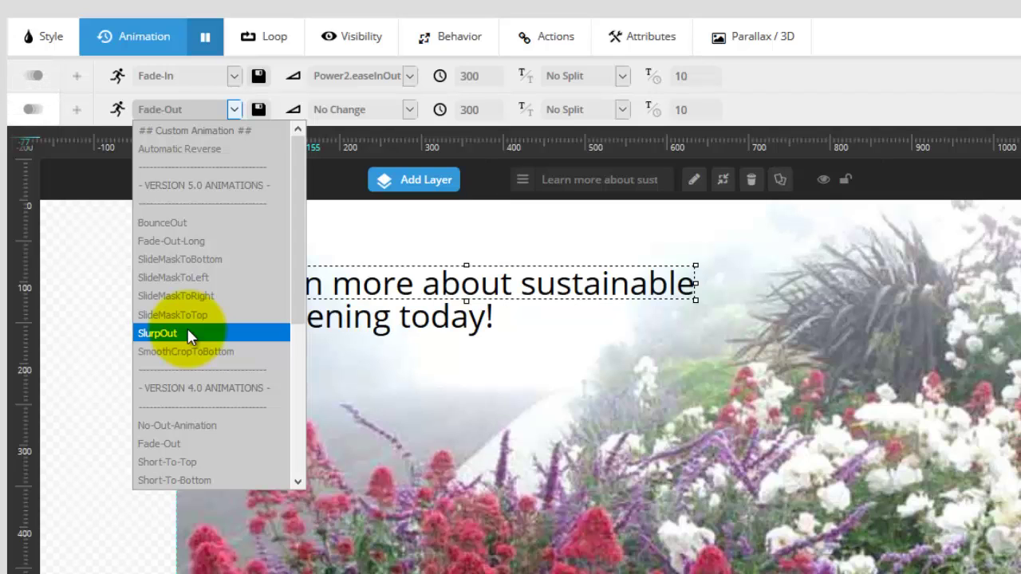
pyautogui.click(60, 331)
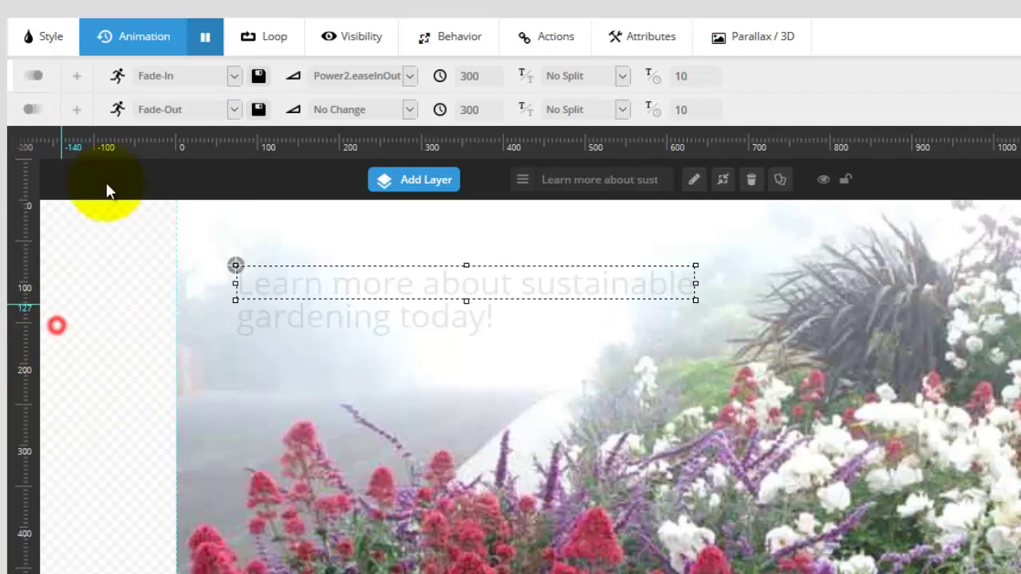
pyautogui.doubleClick(487, 83)
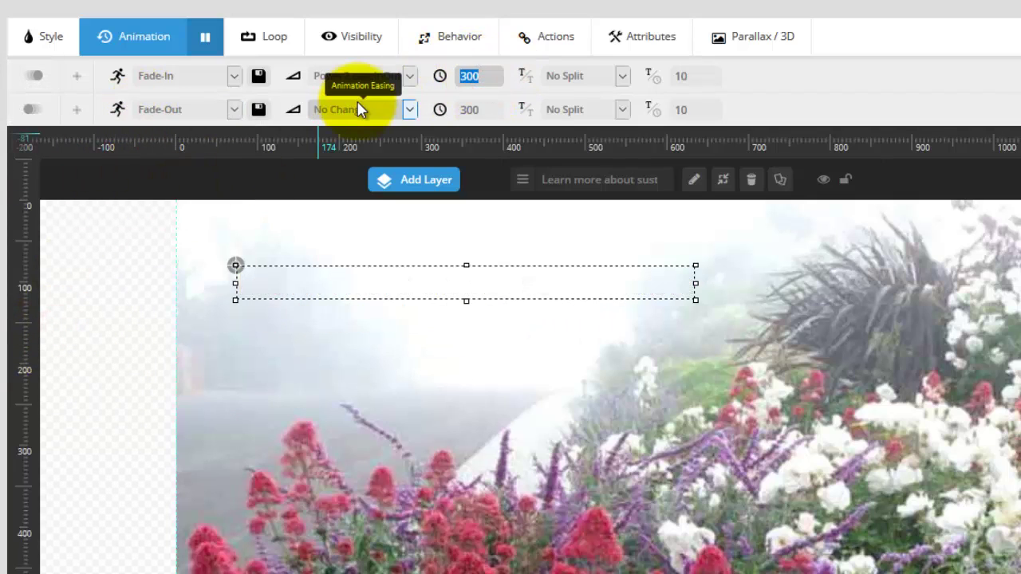
pyautogui.write('1000')
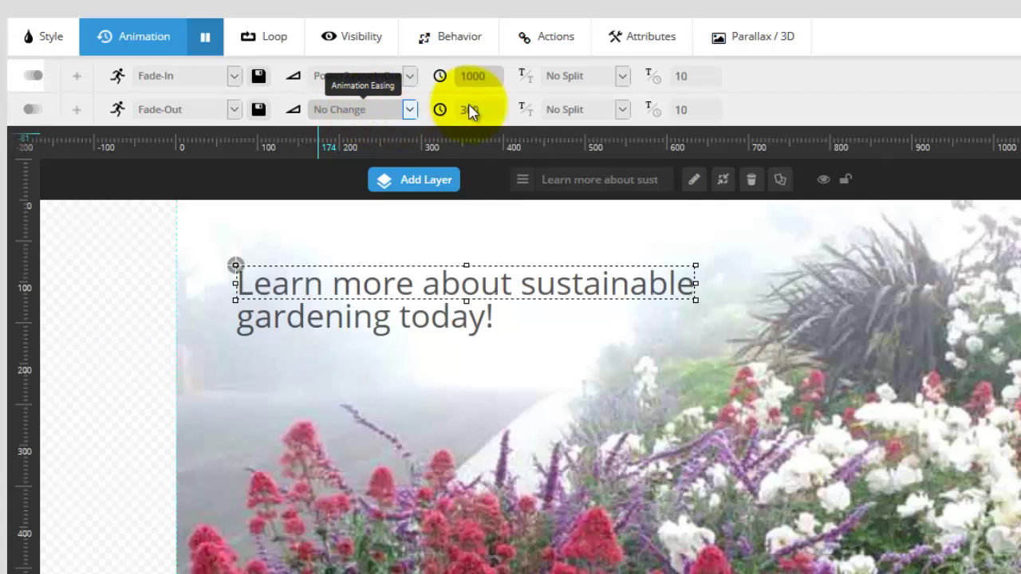
pyautogui.doubleClick(486, 110)
pyautogui.write('1000')
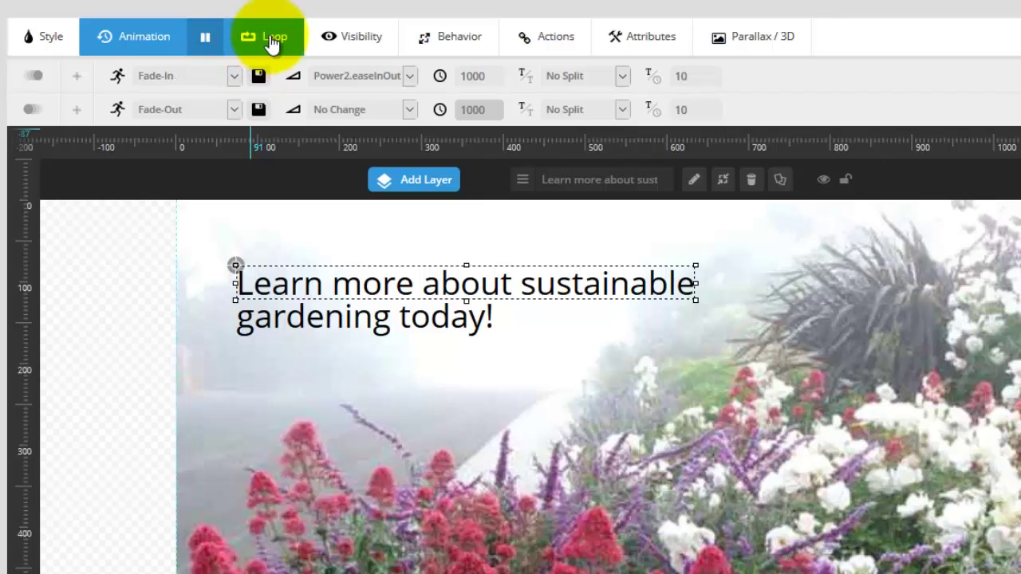
# Step: Check the text layer's device visibility settings and save slide #2
pyautogui.click(351, 46)
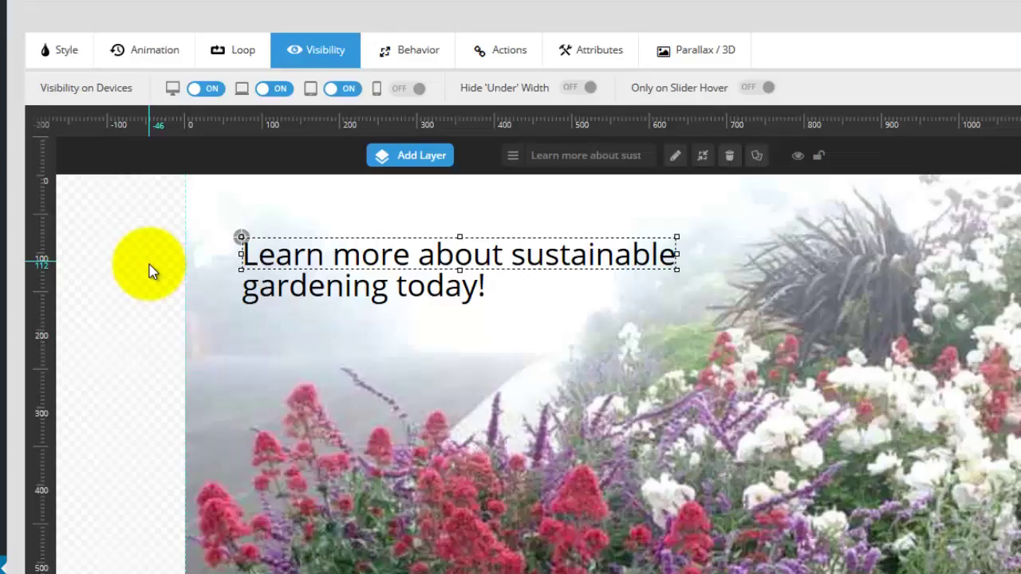
pyautogui.scroll(-2, 159, 271)
pyautogui.scroll(10, 216, 292)
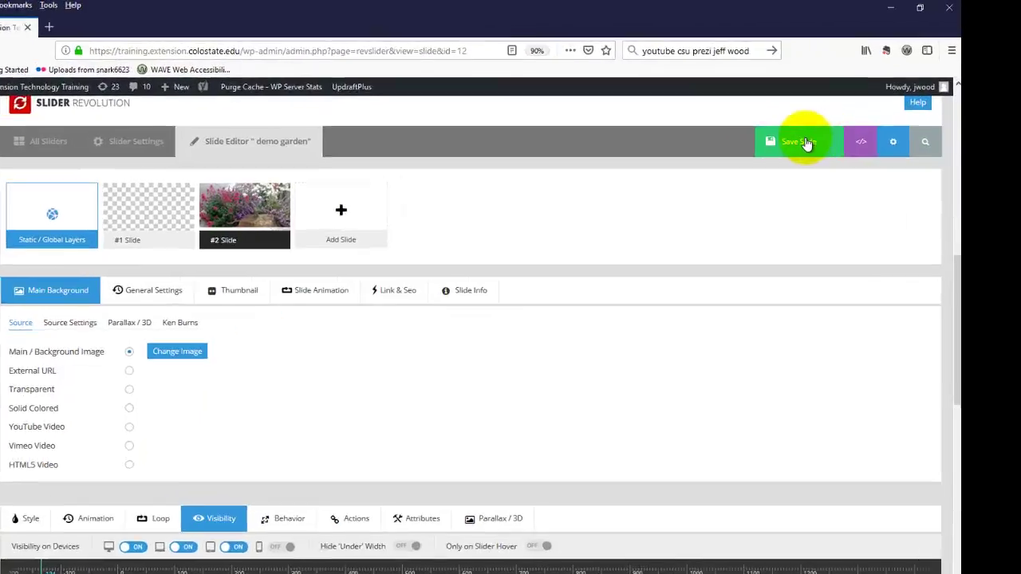
pyautogui.click(806, 141)
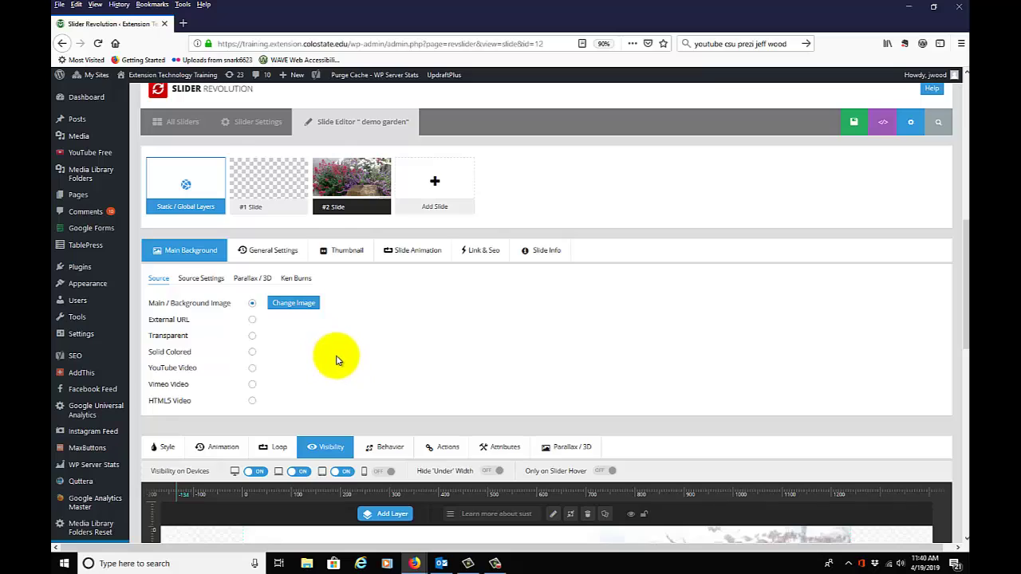
# Step: Open the demo garden slider's settings, leaving the slide editor page, and copy the slider's embed shortcode
pyautogui.scroll(1, 335, 358)
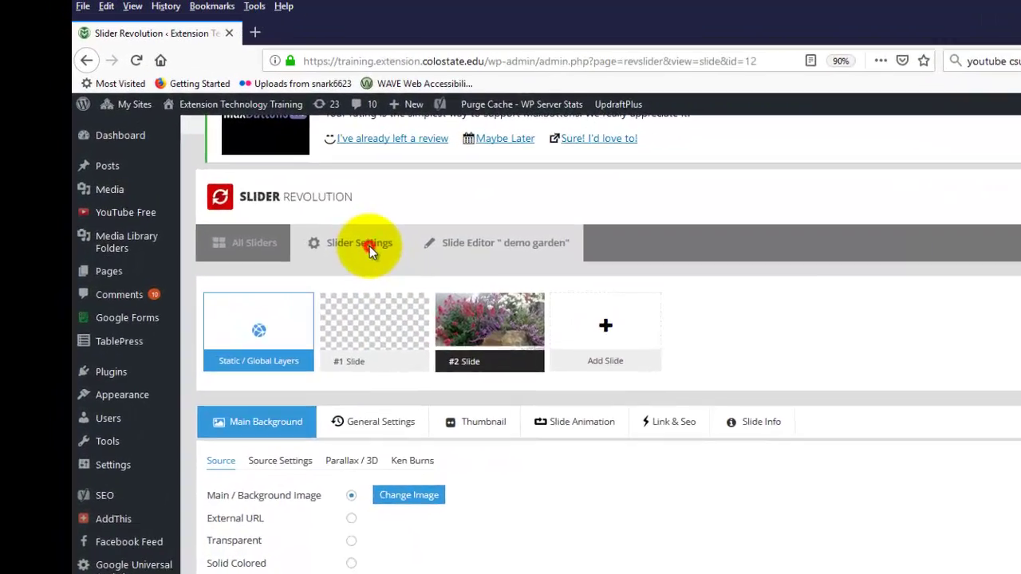
pyautogui.click(309, 212)
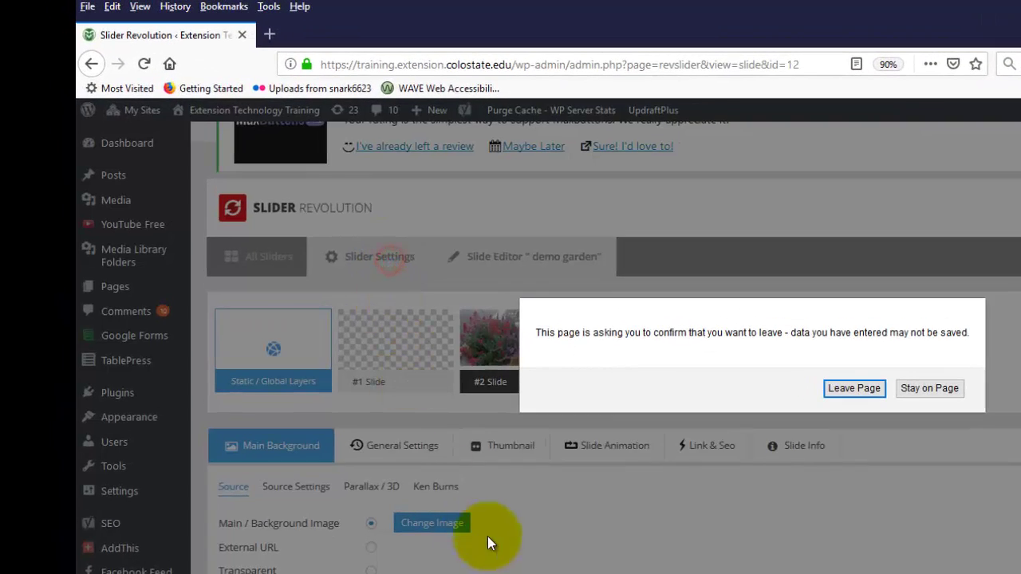
pyautogui.click(838, 391)
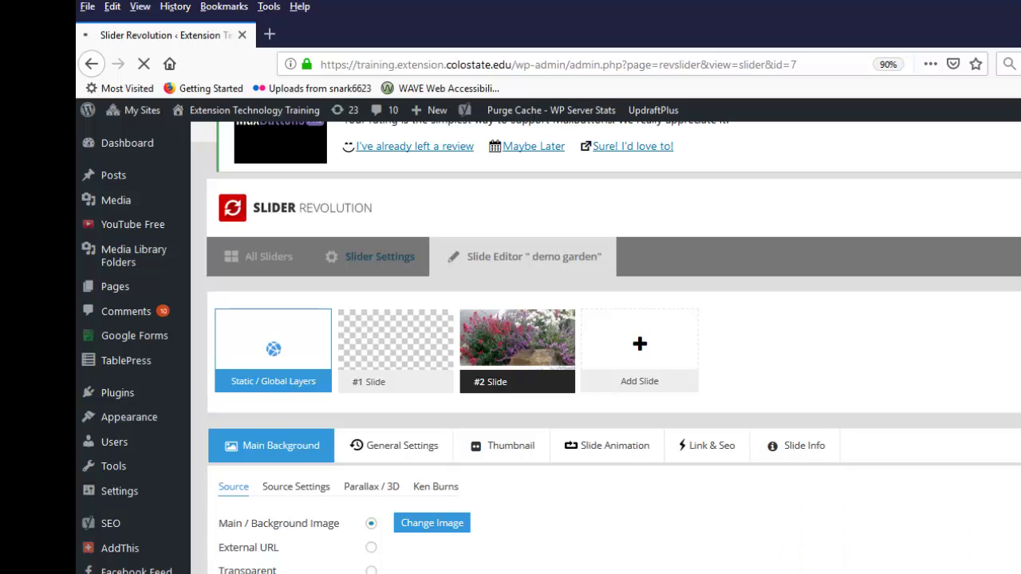
pyautogui.scroll(-5, 510, 319)
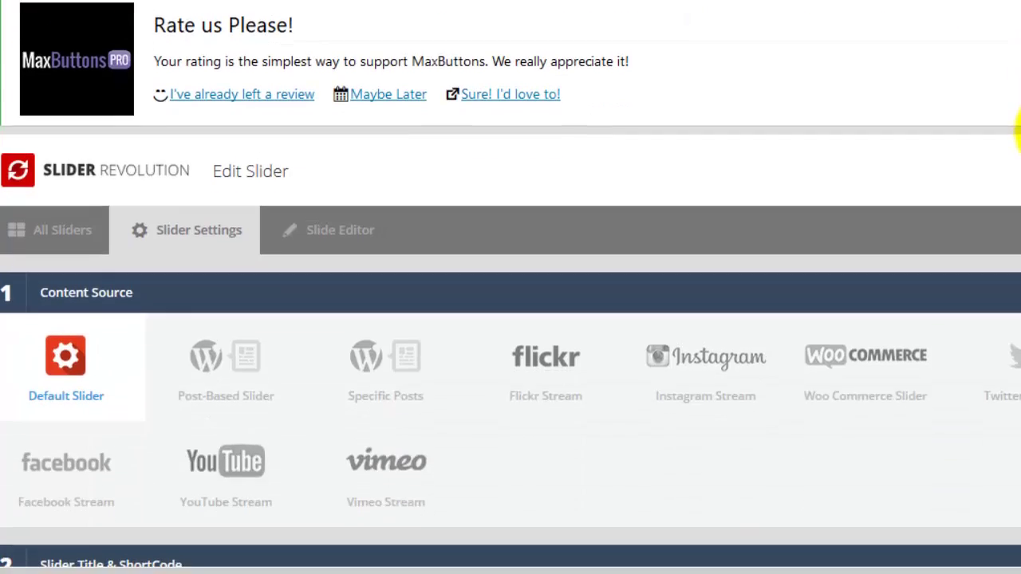
pyautogui.scroll(-4, 1017, 134)
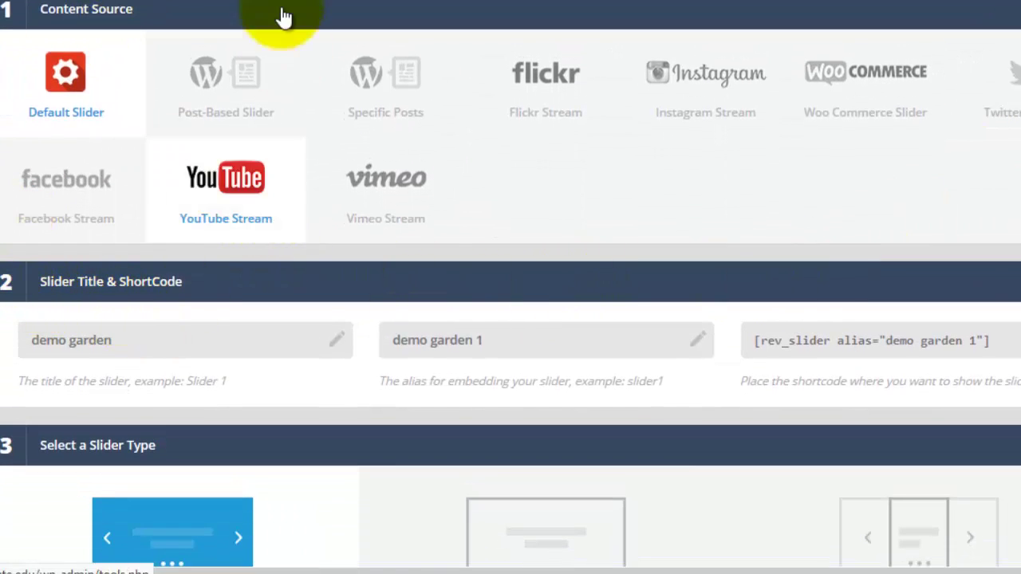
pyautogui.click(1011, 340)
pyautogui.click(619, 354)
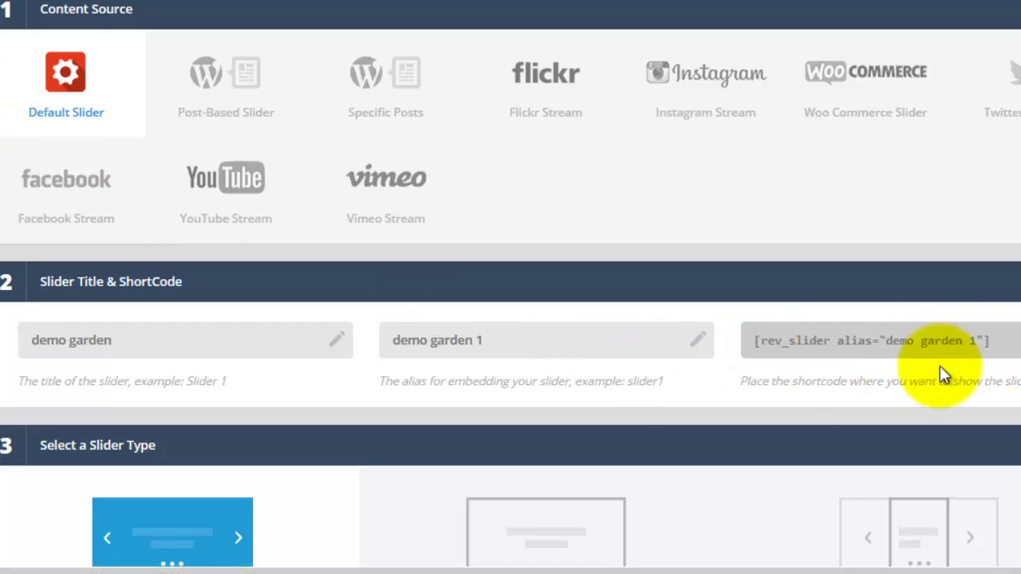
pyautogui.click(973, 344)
pyautogui.hotkey('ctrl', 'c')
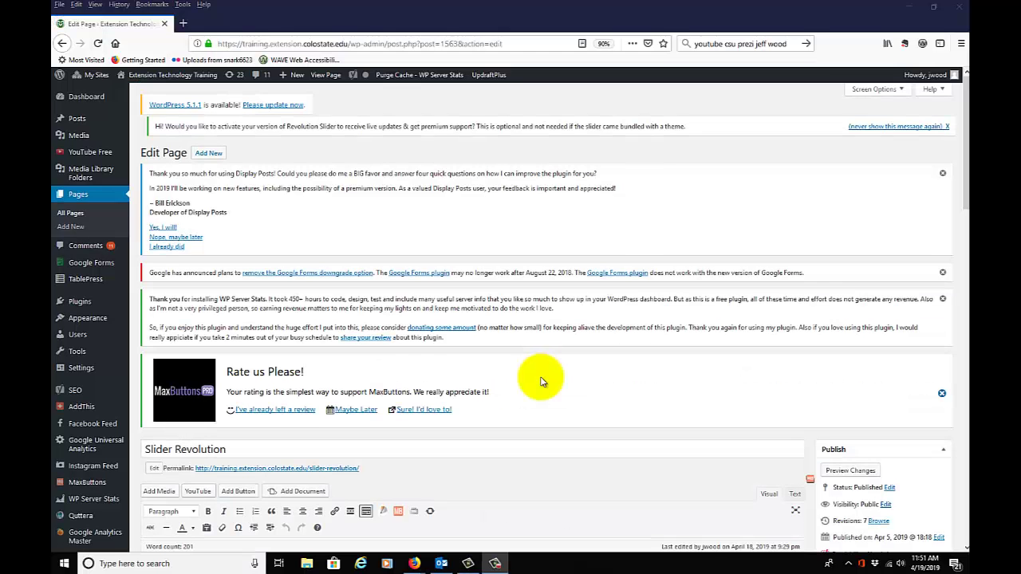
# Step: On the Slider Revolution WordPress page, replace the SR 2 slider shortcode with the copied [rev_slider alias="demo garden 1"]
pyautogui.scroll(-3, 541, 378)
pyautogui.scroll(-4, 541, 379)
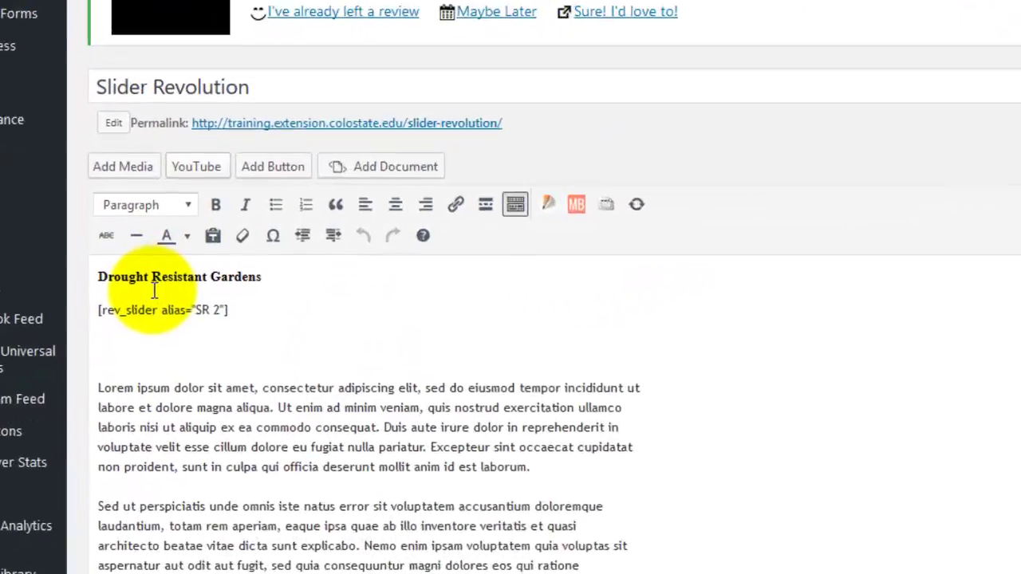
pyautogui.click(162, 356)
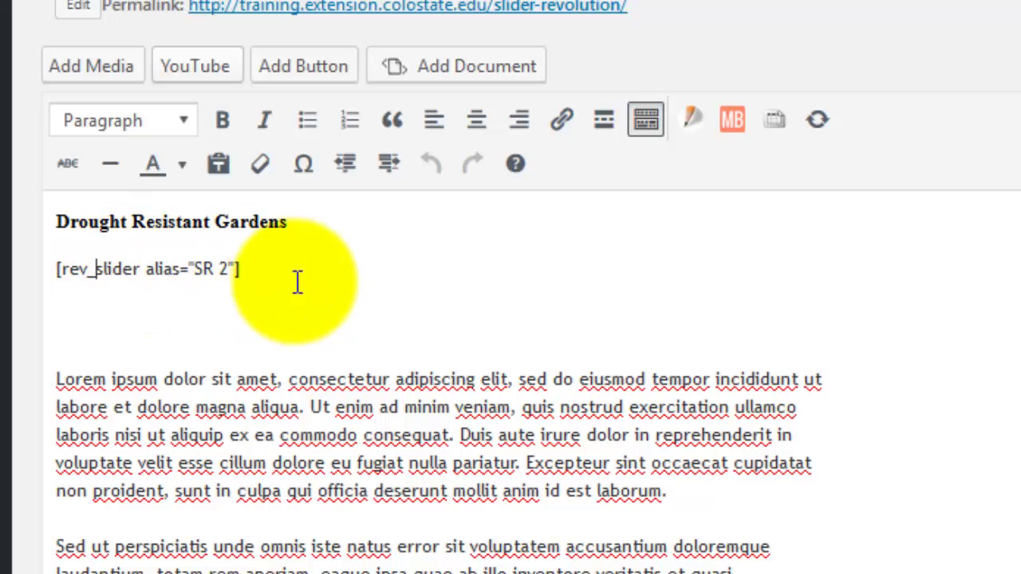
pyautogui.moveTo(308, 276); pyautogui.dragTo(14, 277)
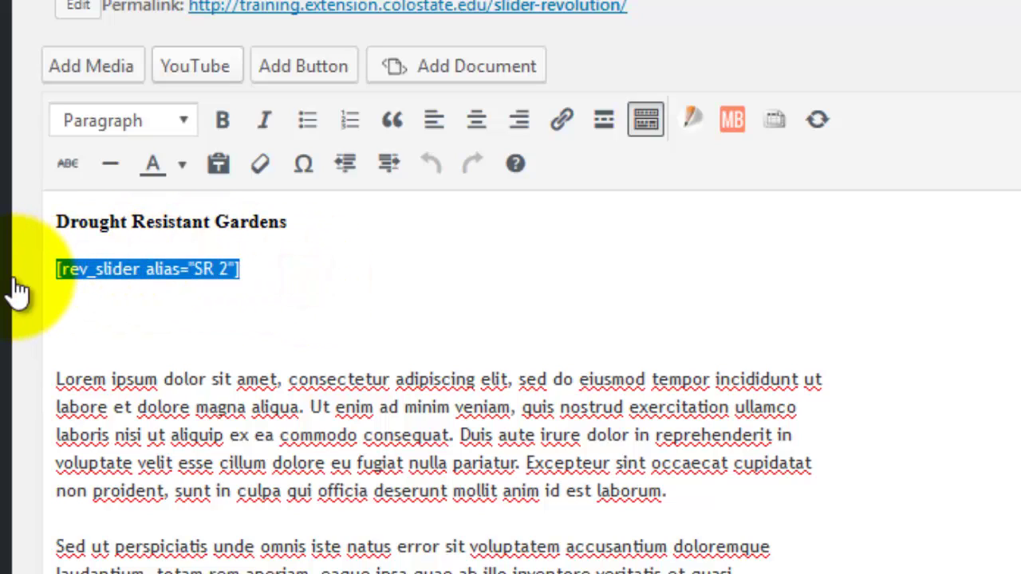
pyautogui.hotkey('ctrl', 'v')
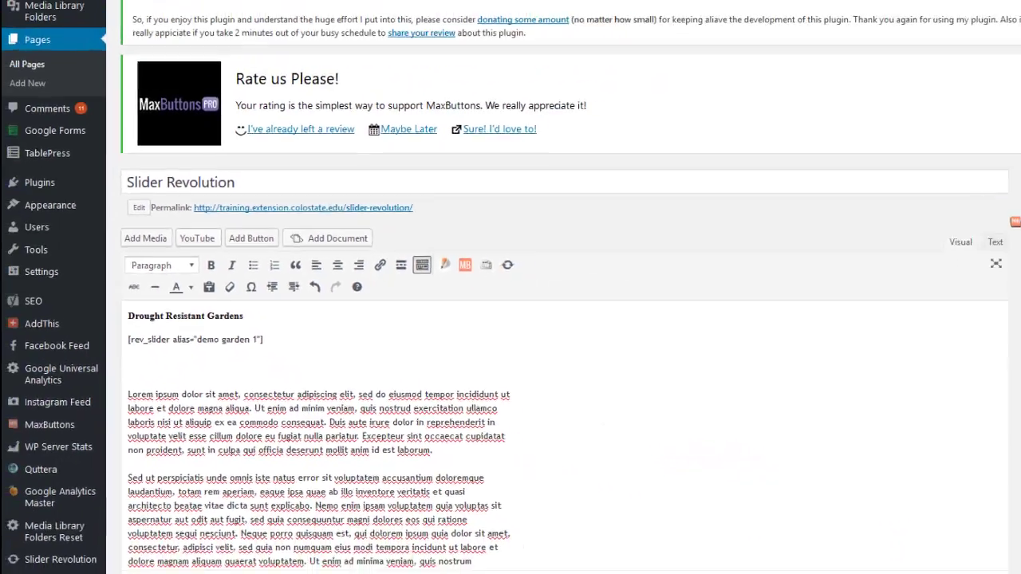
# Step: Update the Slider Revolution page and view the demo garden slider on the published page
pyautogui.click(931, 381)
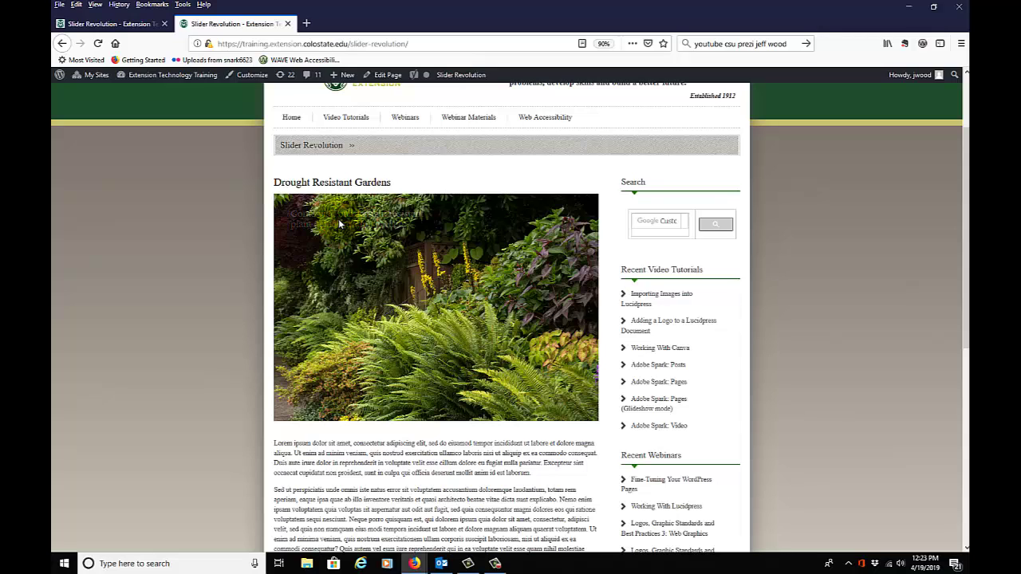
pyautogui.click(338, 224)
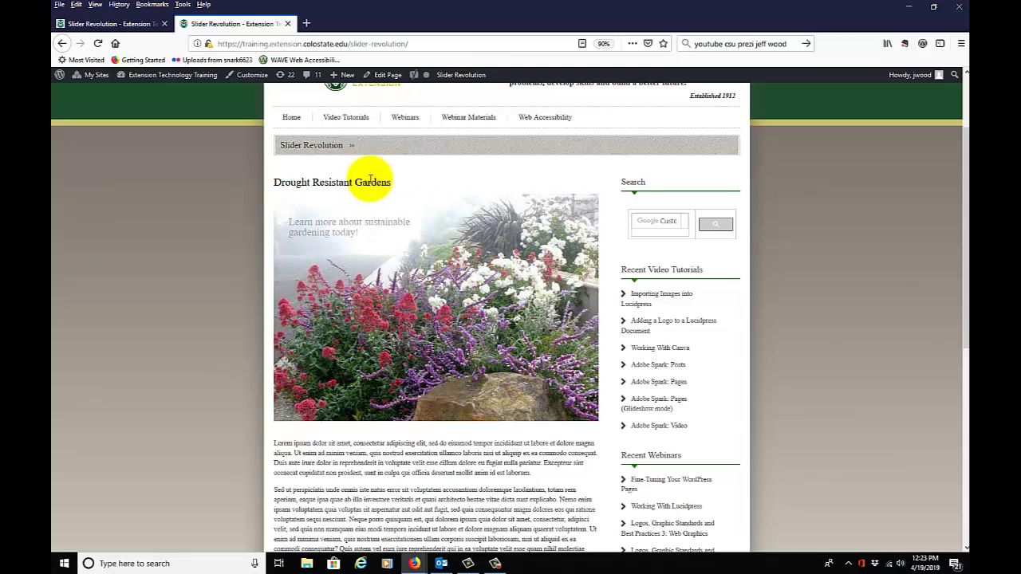